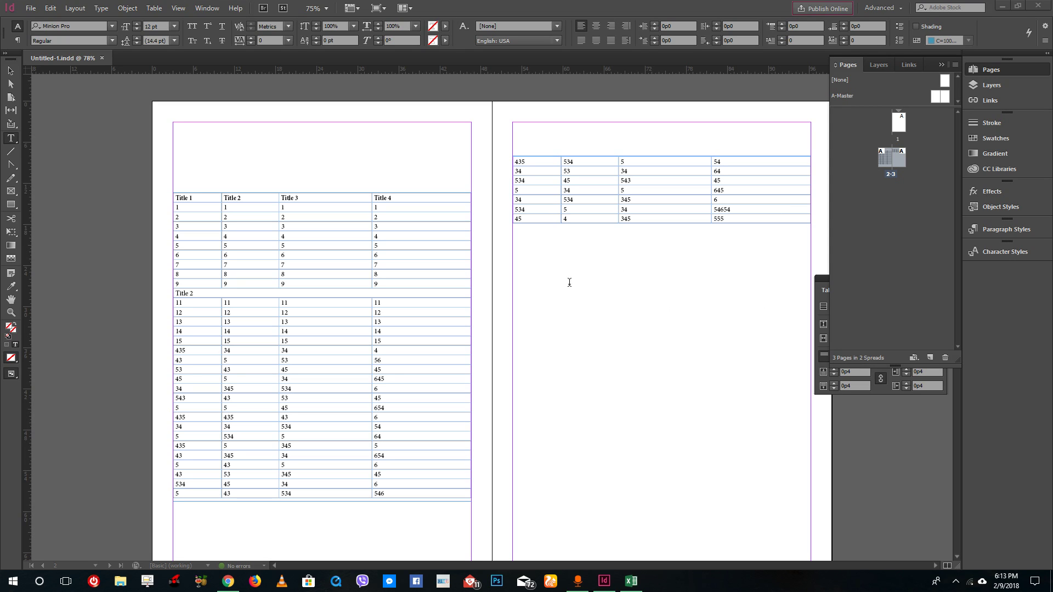
Hide frame edges so the table's real borders are visible
scroll(305, 259, "up", 2)
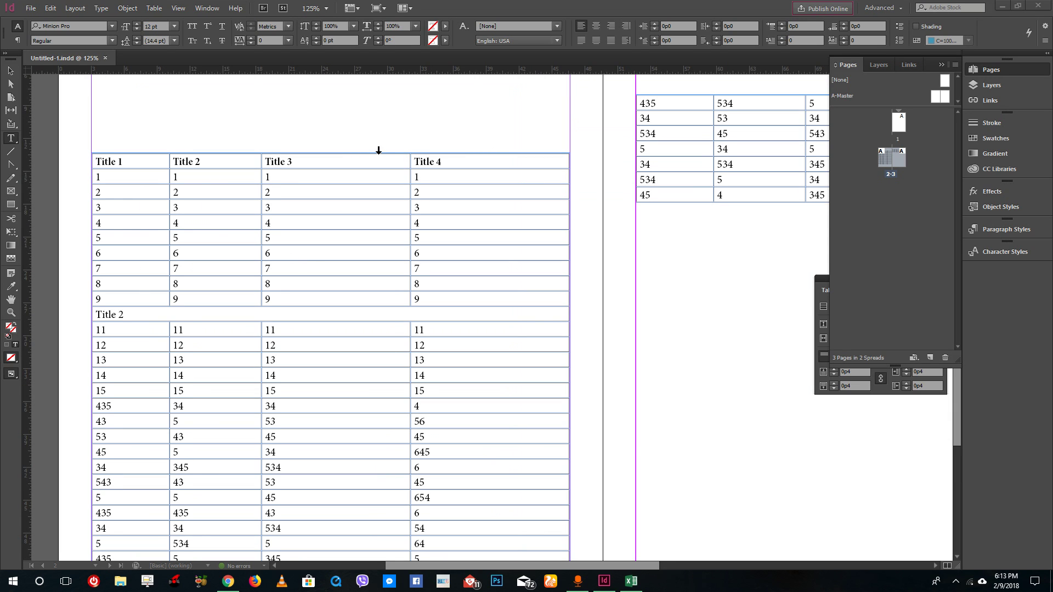
scroll(410, 152, "up", 4)
scroll(440, 155, "up", 5)
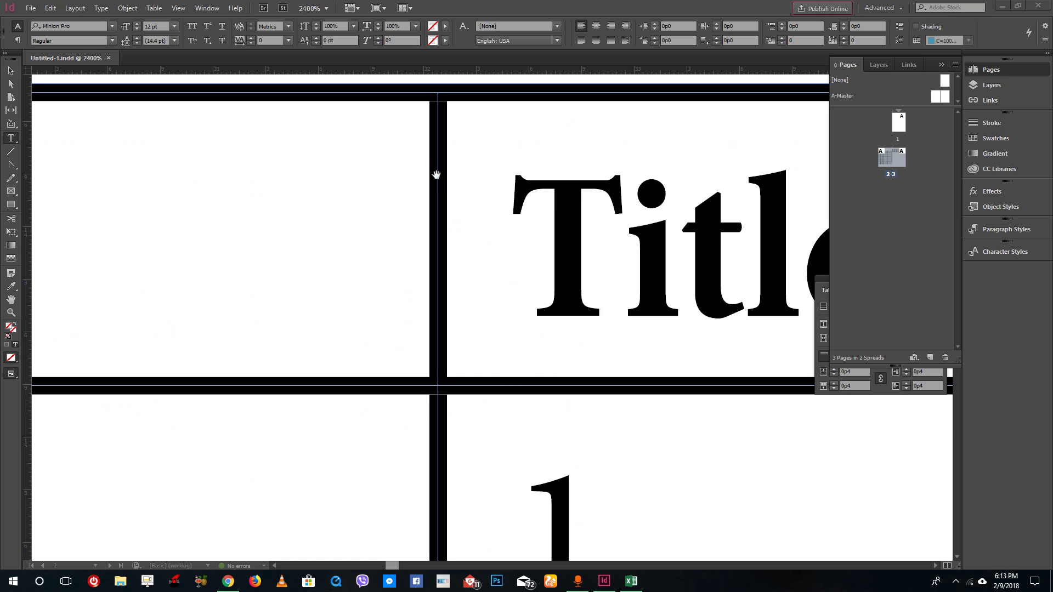
scroll(436, 175, "down", 10)
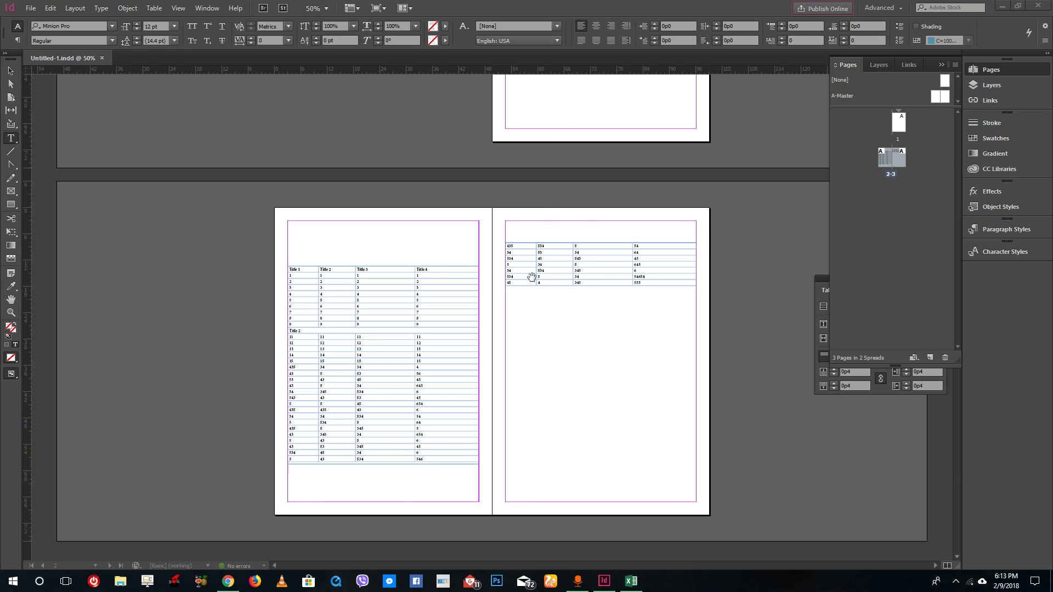
scroll(532, 277, "up", 3)
scroll(334, 307, "down", 2)
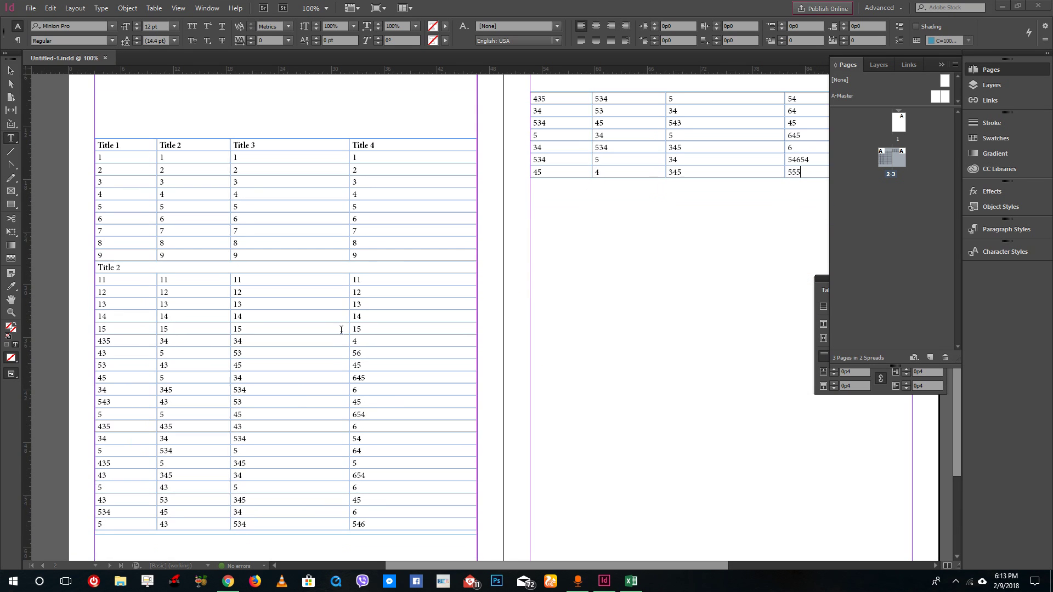
left_click(376, 266)
left_click(178, 7)
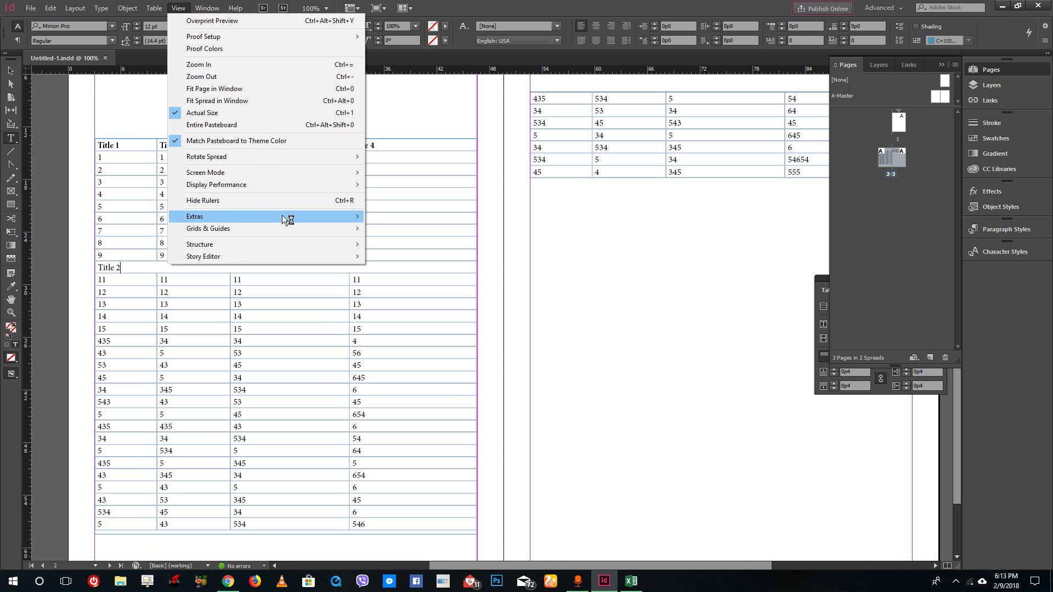
mouse_move(287, 219)
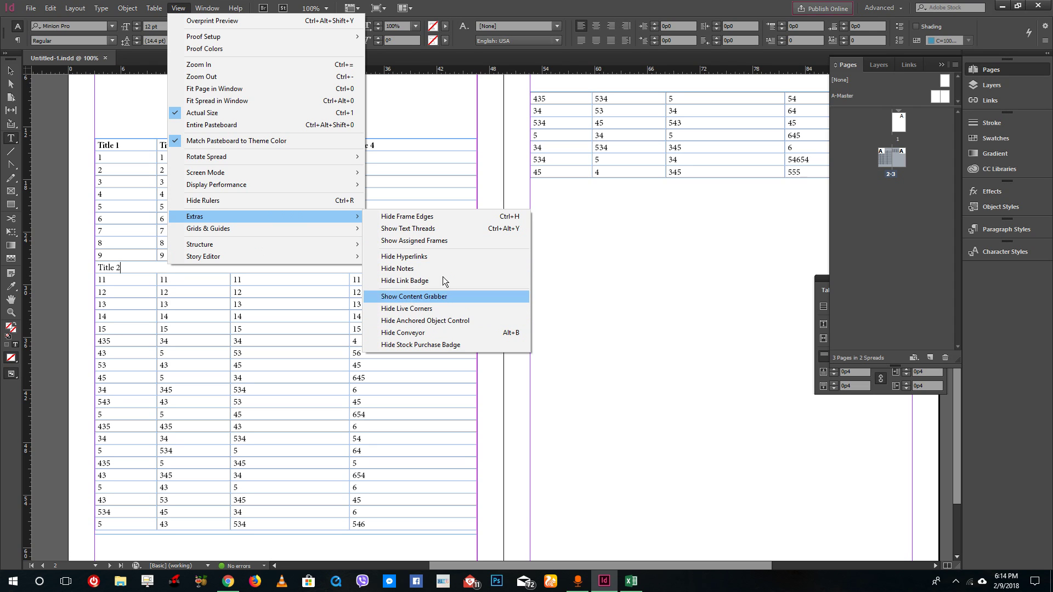
left_click(453, 216)
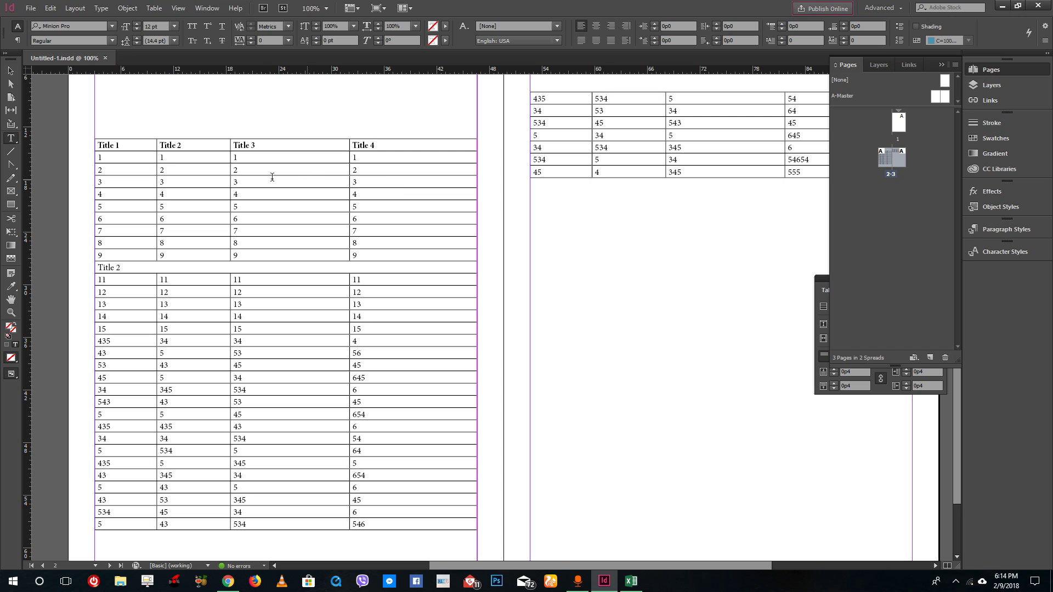
From the Title 3 cell, open Table Setup showing 39 body rows and 4 columns
scroll(176, 157, "up", 4)
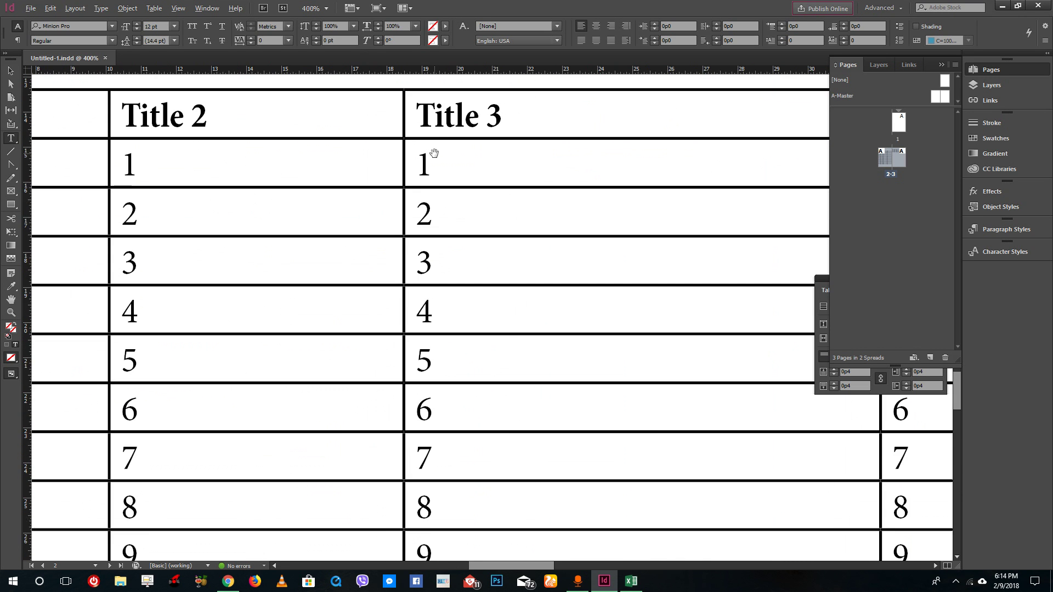
scroll(434, 153, "down", 8)
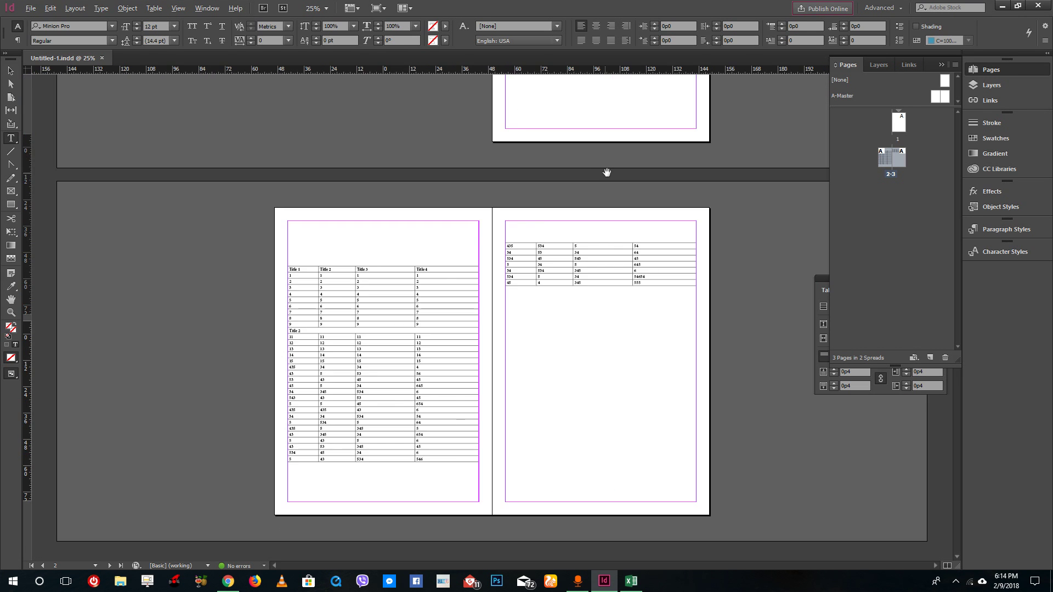
scroll(470, 430, "up", 4)
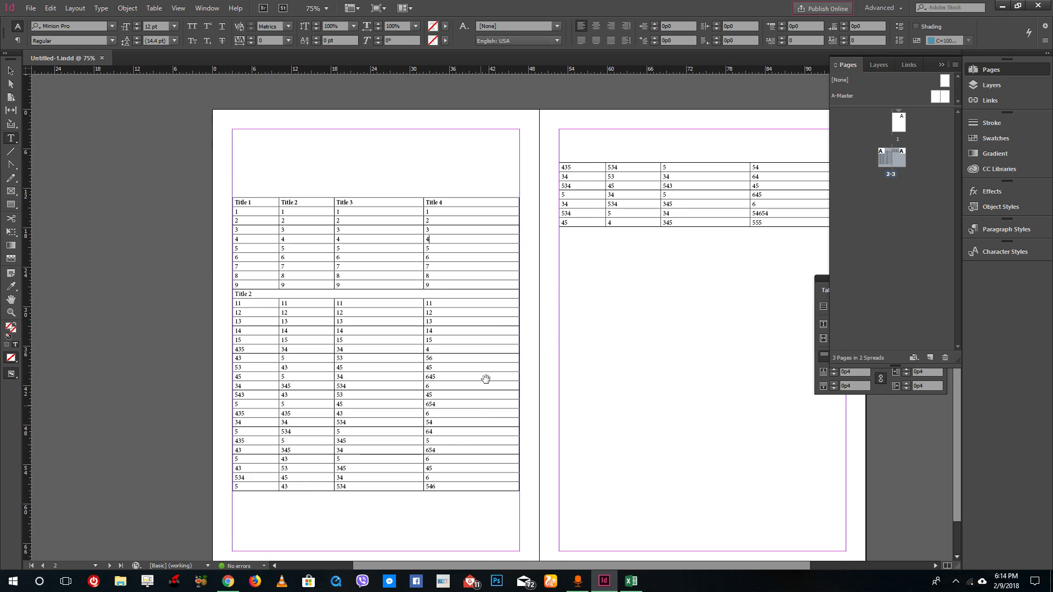
scroll(494, 329, "up", 2)
left_click(234, 115)
left_click(156, 8)
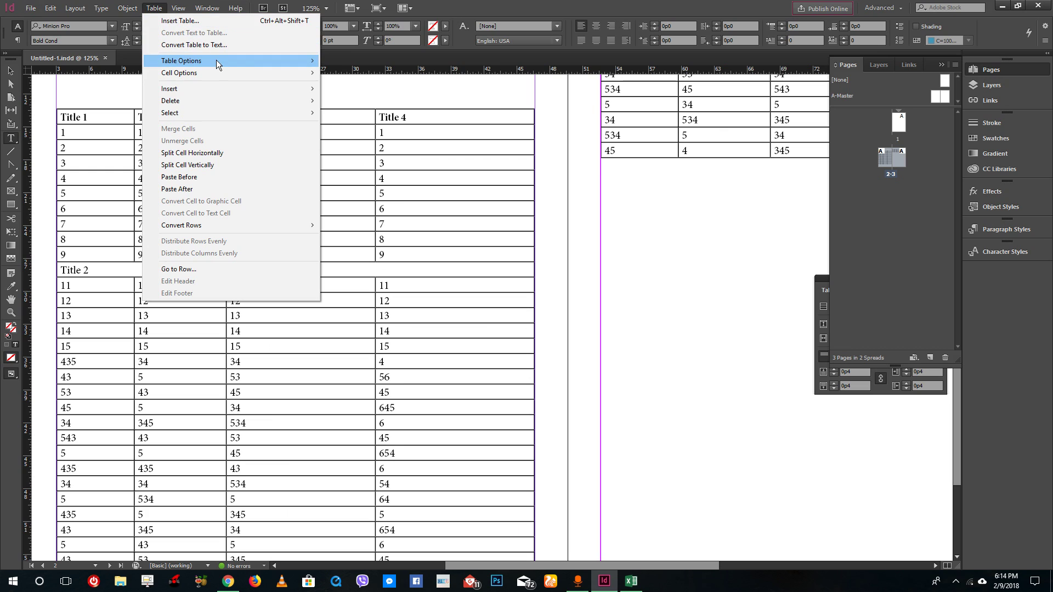
mouse_move(217, 60)
left_click(384, 64)
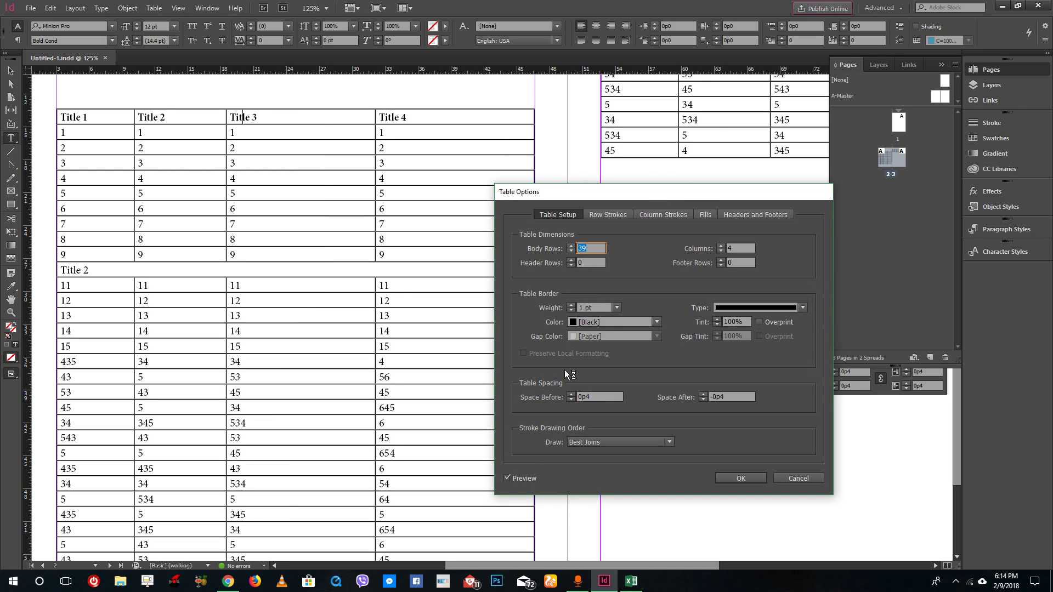
Toggle live preview and try table border weights, ending back at 3 pt
left_click(514, 477)
left_click(518, 481)
left_click(571, 310)
left_click(572, 305)
left_click(572, 304)
left_click(572, 305)
left_click(571, 305)
left_click(571, 304)
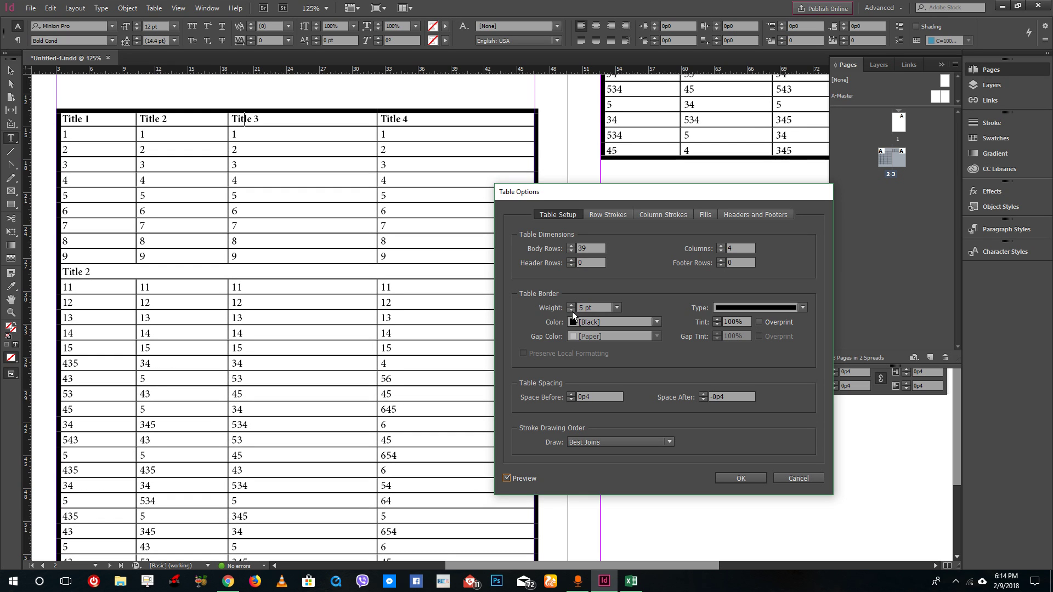
left_click(571, 311)
left_click(572, 311)
Change the table border to a dashed type at 1 pt weight
left_click(789, 304)
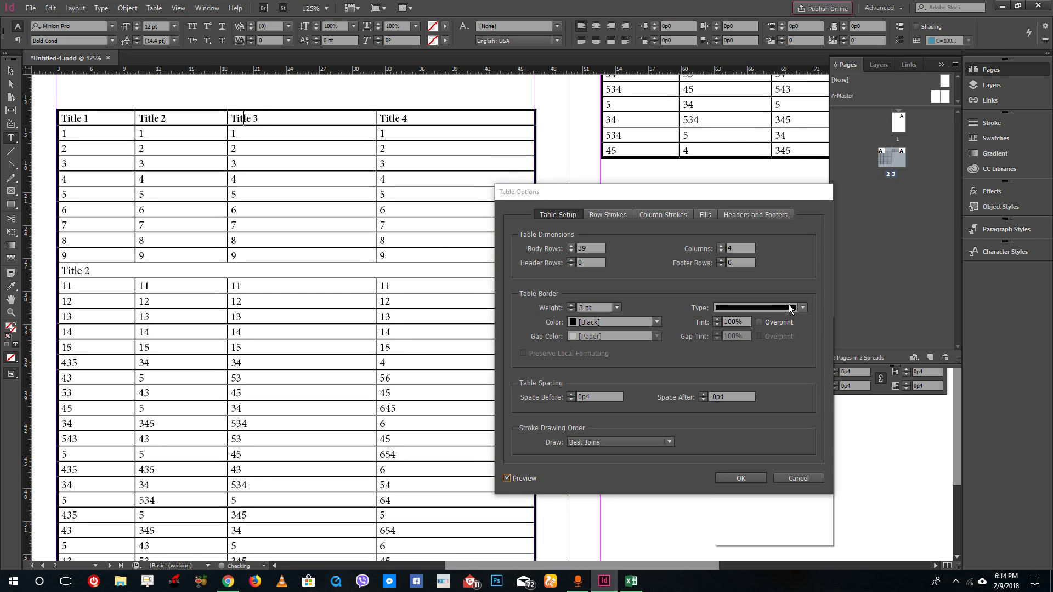
left_click(770, 367)
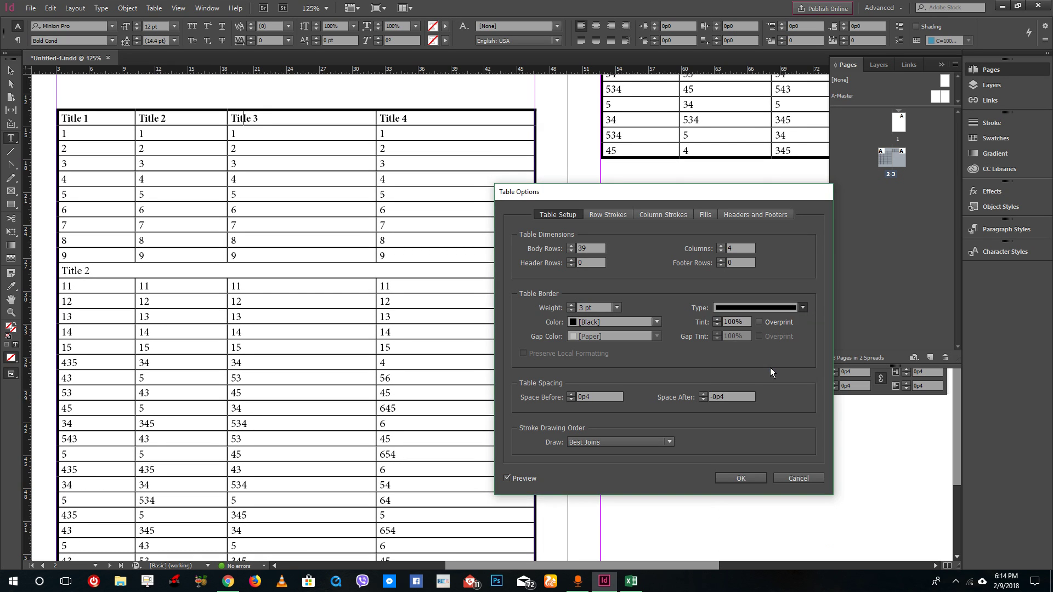
left_click(758, 303)
left_click(769, 413)
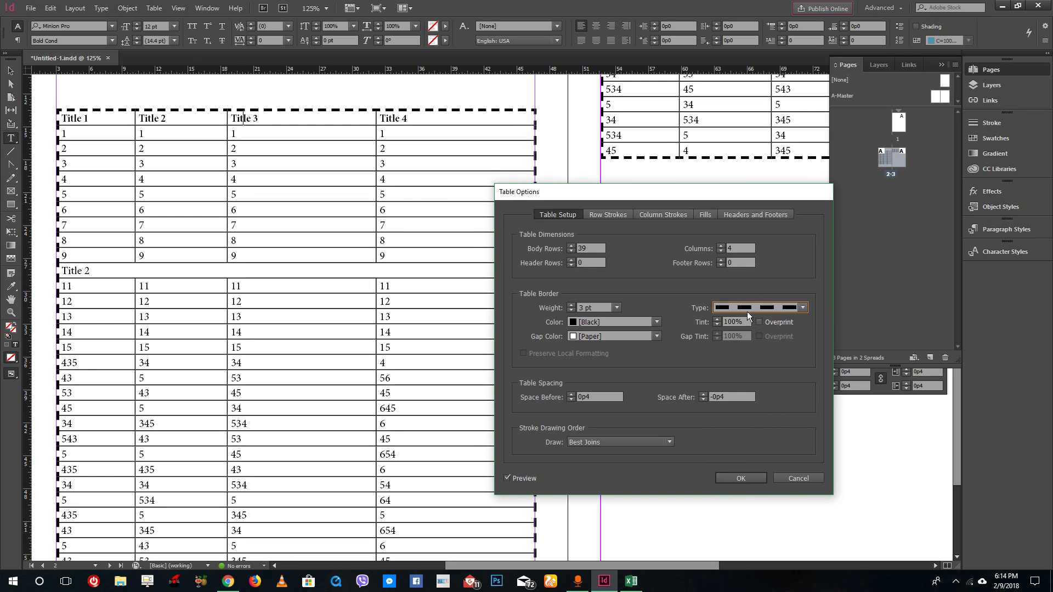
left_click(572, 311)
left_click(572, 310)
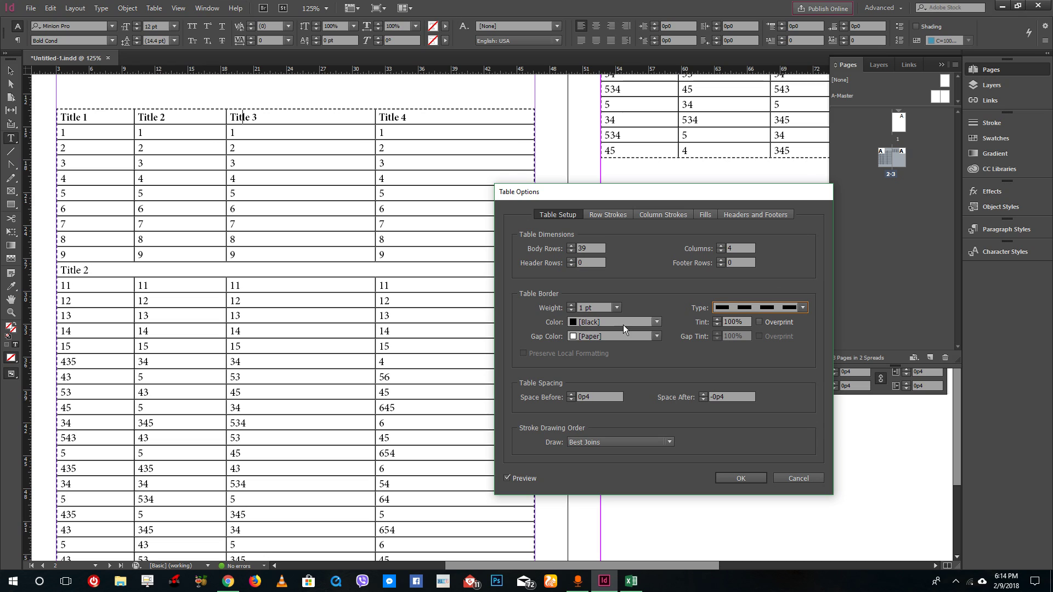
left_click(656, 336)
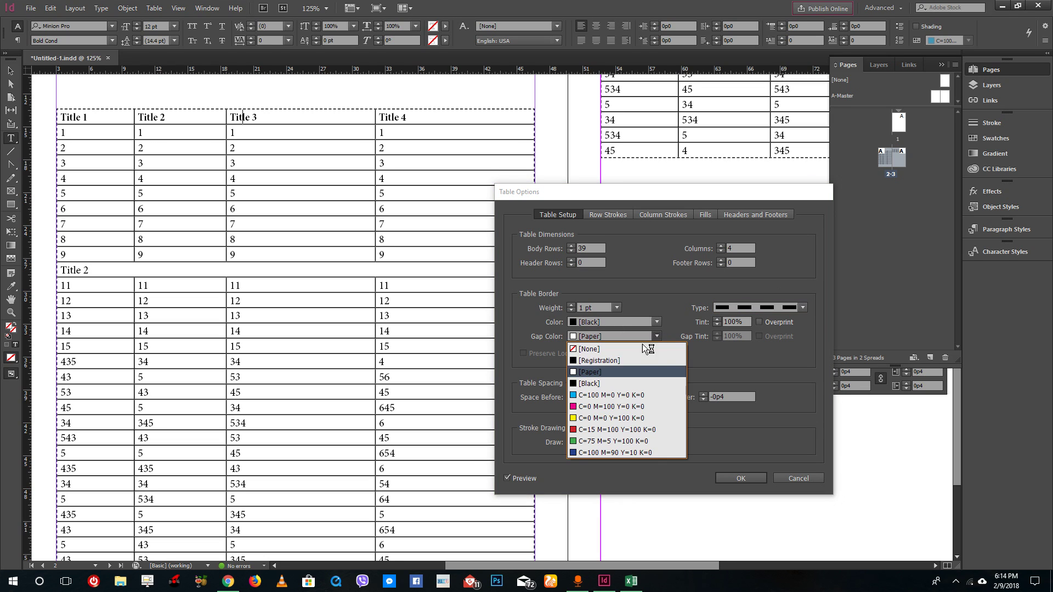
Set the border gap colour to cyan C=100 M=0 Y=0 K=0 and the border colour to dark blue
left_click(614, 395)
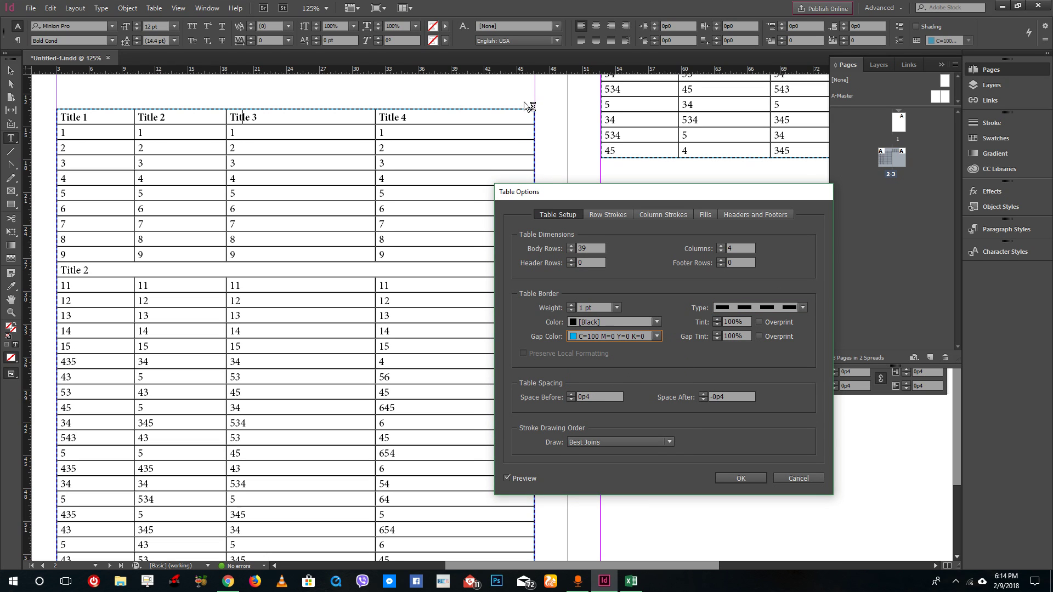
left_click(633, 321)
left_click(617, 380)
left_click(627, 321)
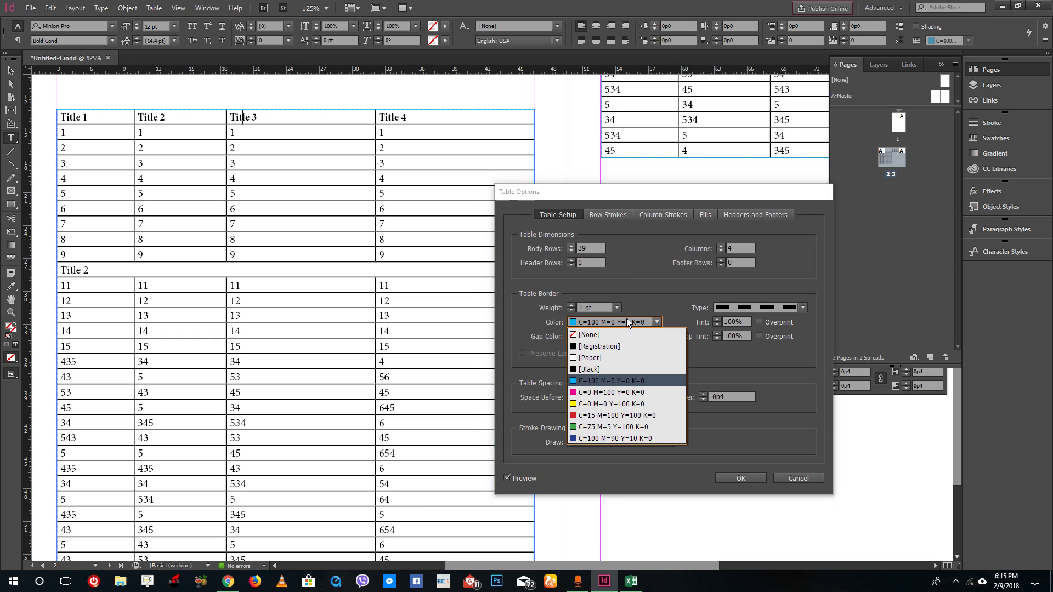
key("Escape")
scroll(584, 443, "down", 5)
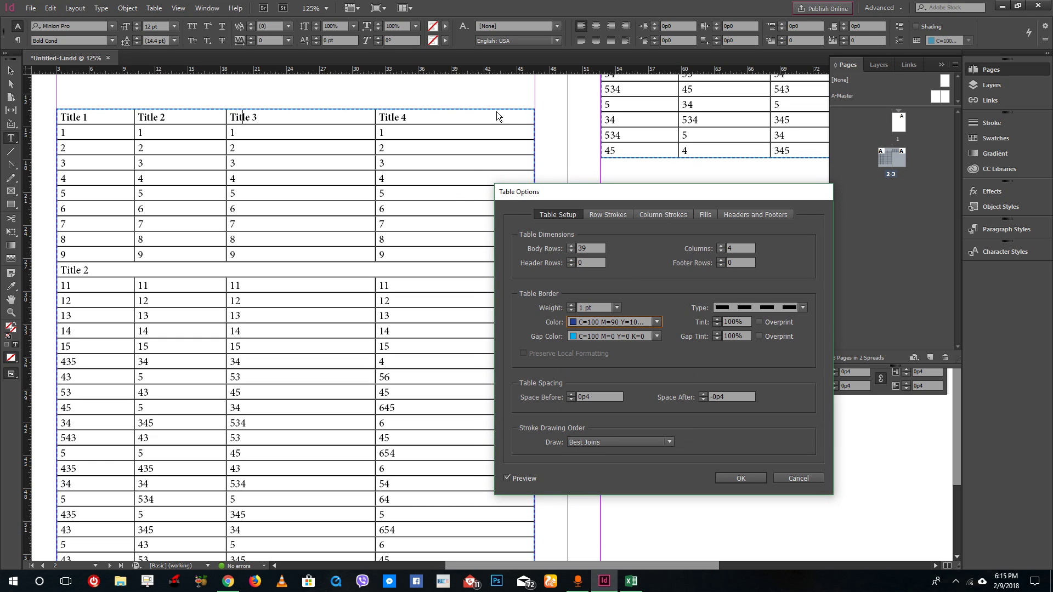
Set gap tint to 91%, space before 1p2 and space after 0p0
left_click(716, 339)
left_click(717, 340)
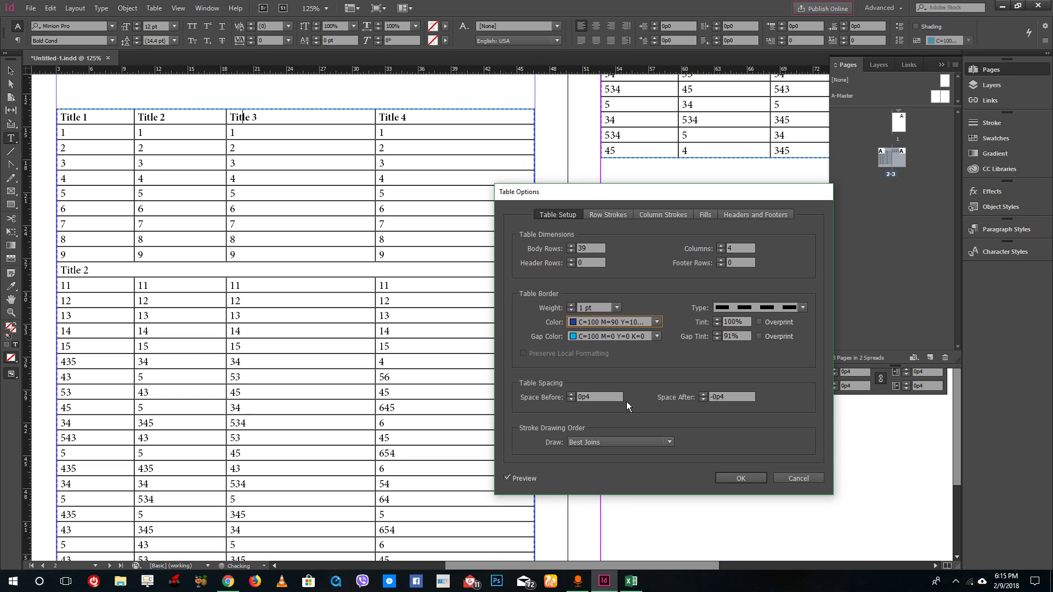
left_click(571, 394)
left_click(571, 394)
left_click(703, 394)
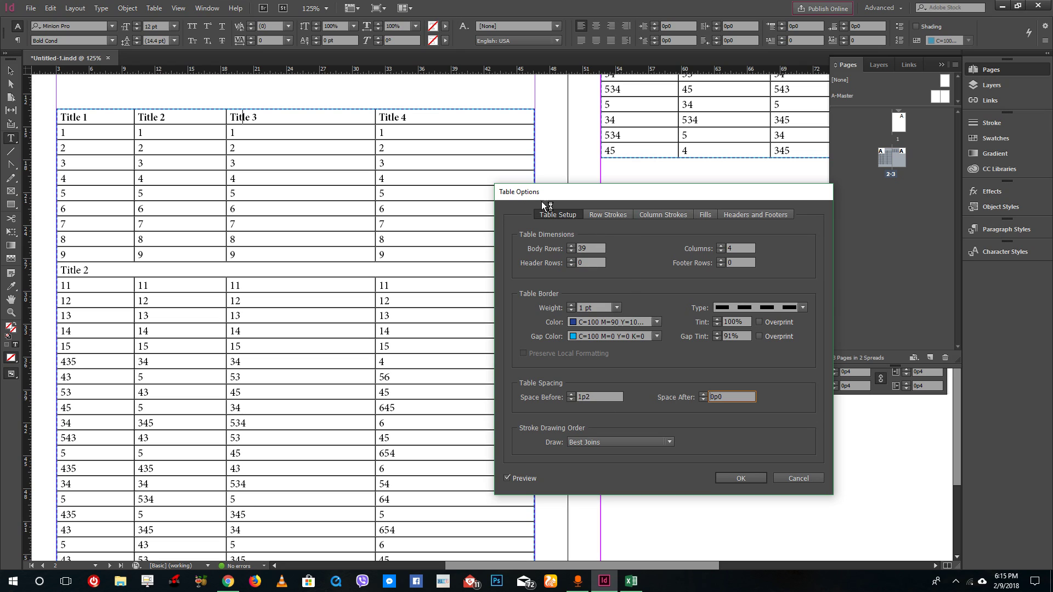
left_click(610, 215)
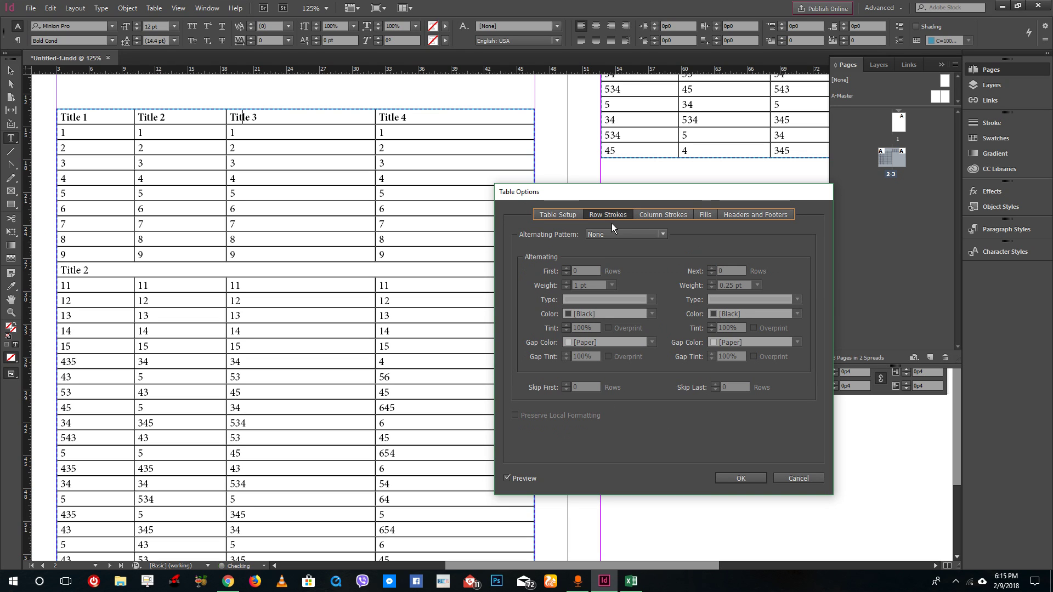
Set the row strokes' alternating pattern to Every Other Row
left_click(622, 236)
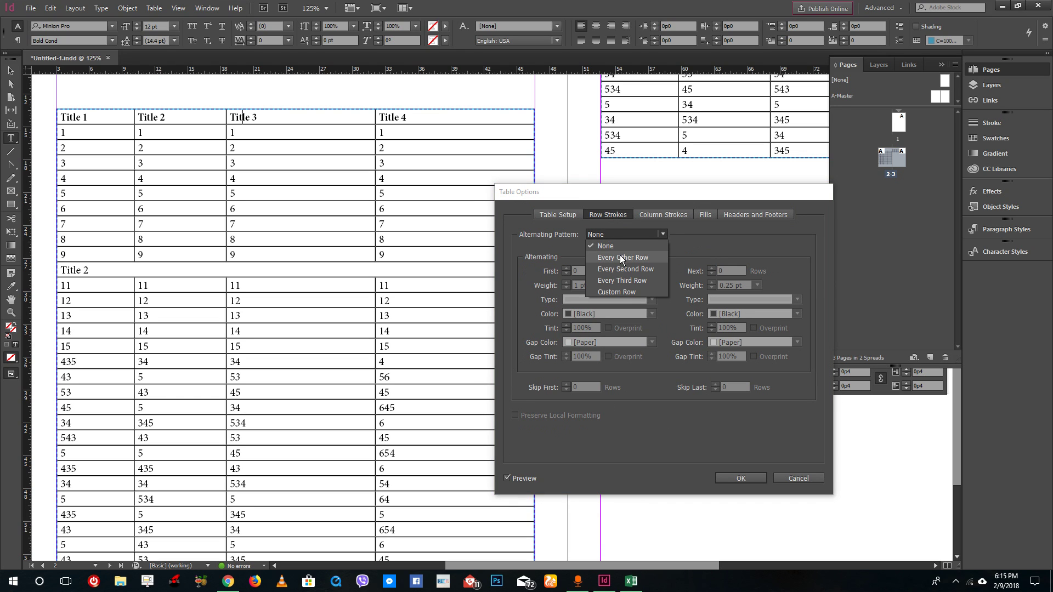
left_click(620, 256)
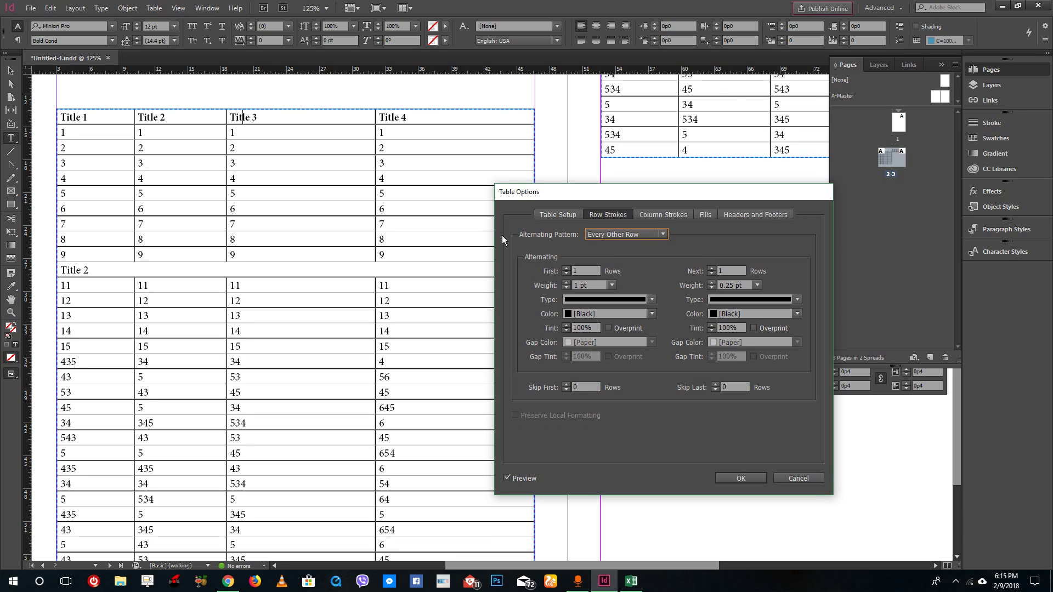
left_click(623, 235)
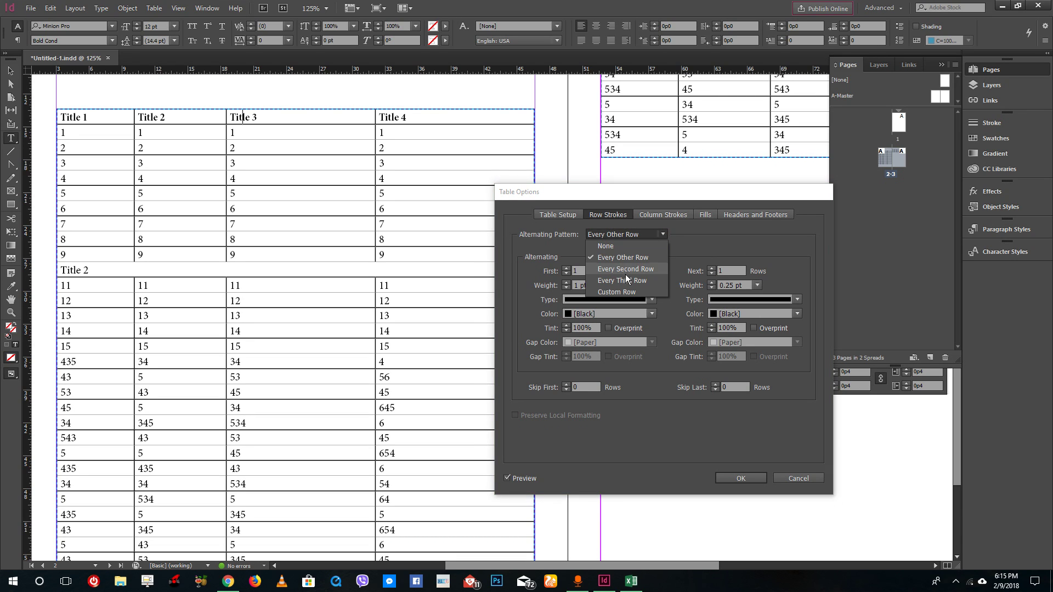
left_click(625, 278)
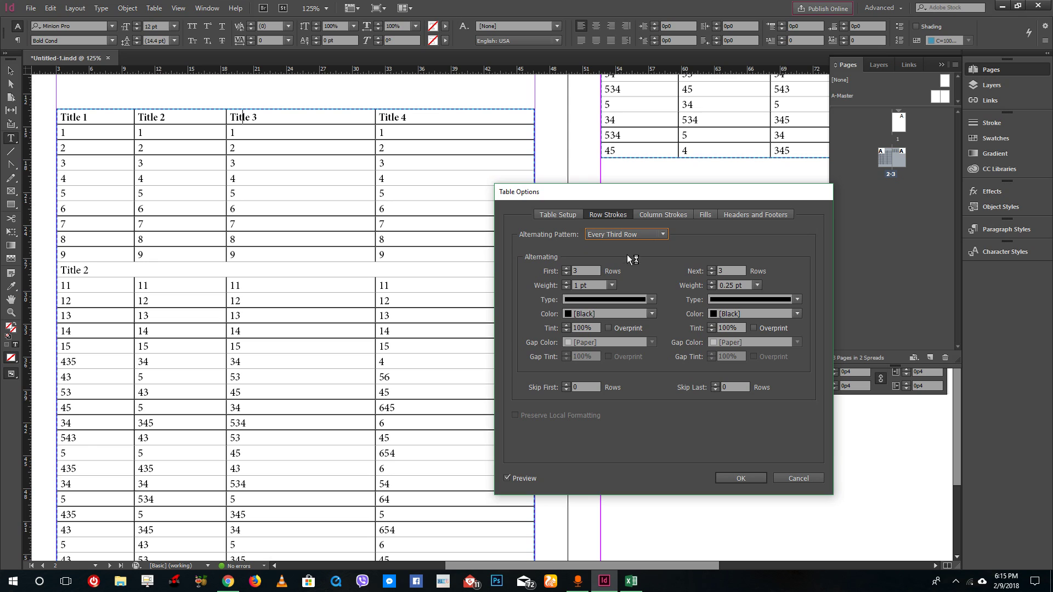
left_click(632, 234)
left_click(632, 255)
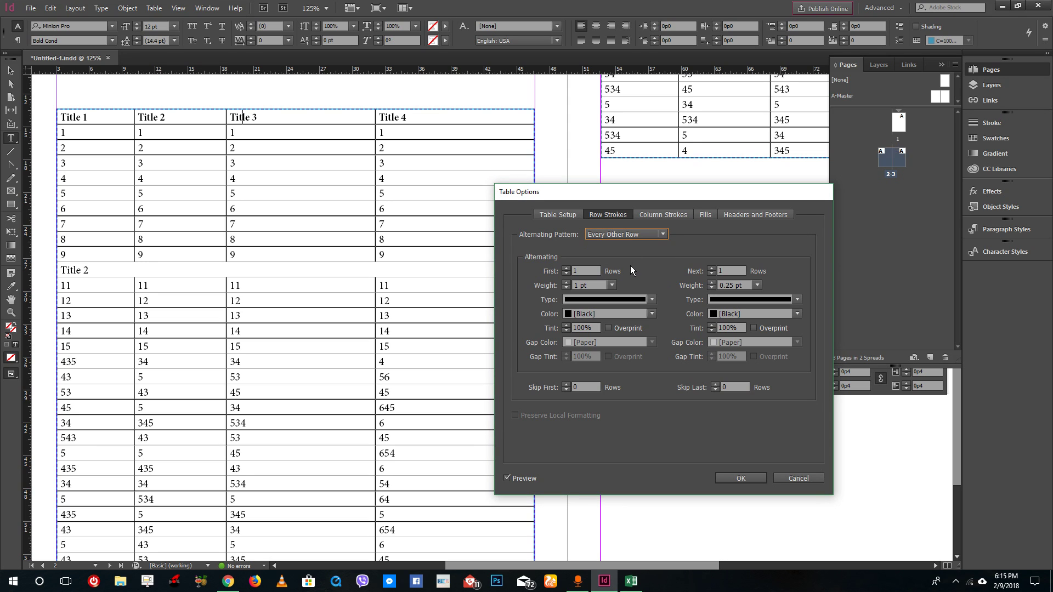
Make the first row strokes solid dark blue lines
left_click(632, 299)
left_click(640, 323)
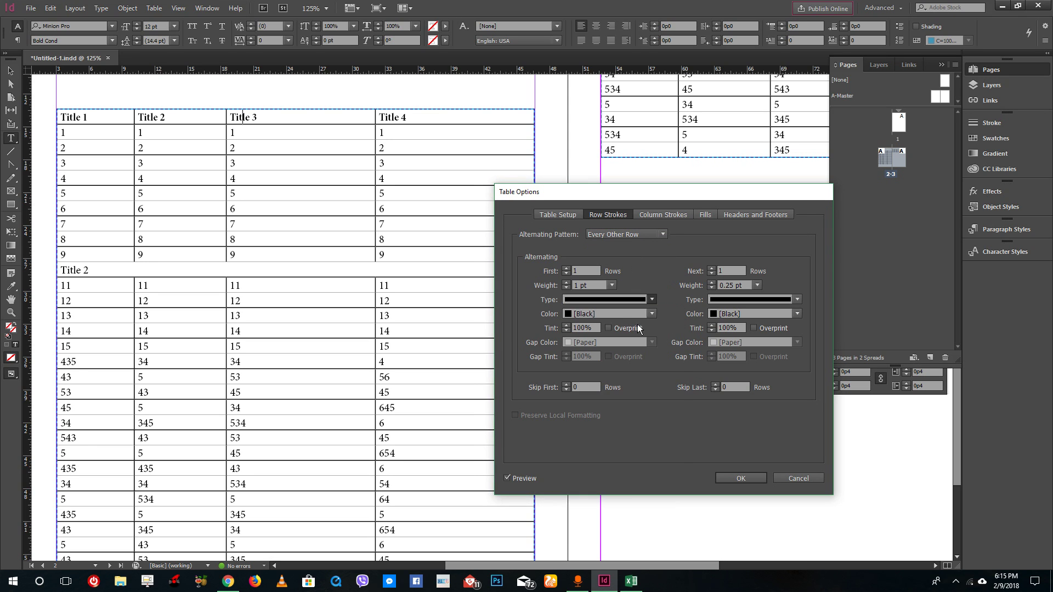
left_click(640, 301)
left_click(637, 311)
left_click(647, 313)
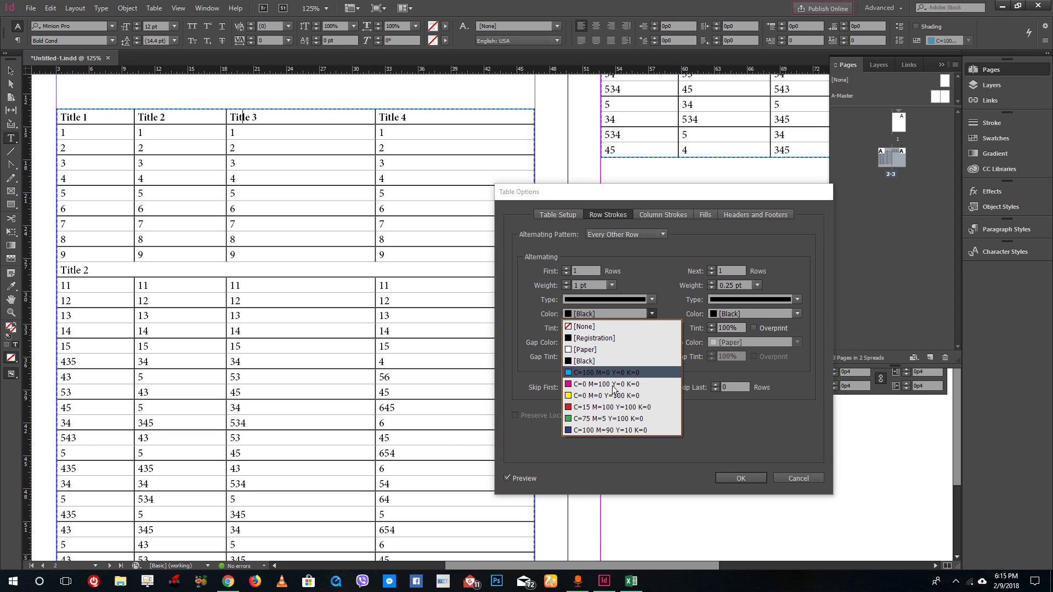
left_click(602, 430)
Make the next row strokes solid cyan lines at 1 pt
left_click(792, 302)
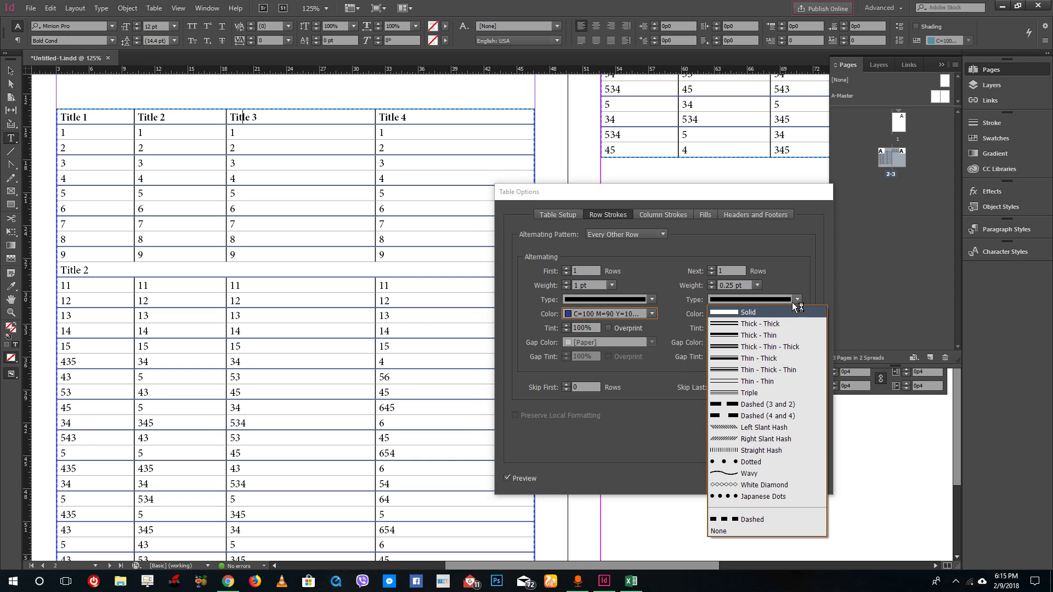
left_click(710, 318)
left_click(756, 317)
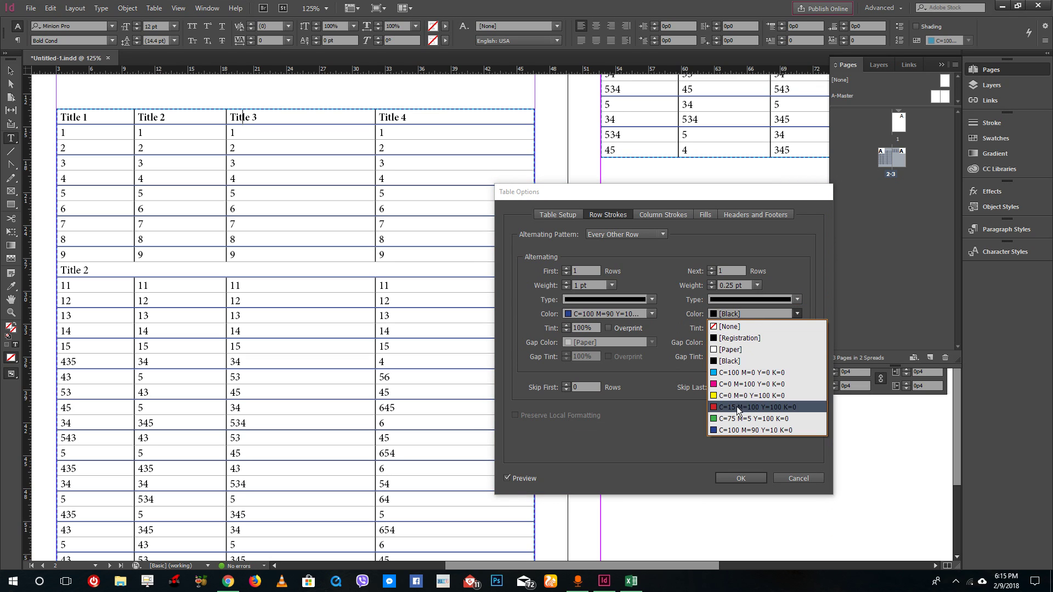
left_click(739, 384)
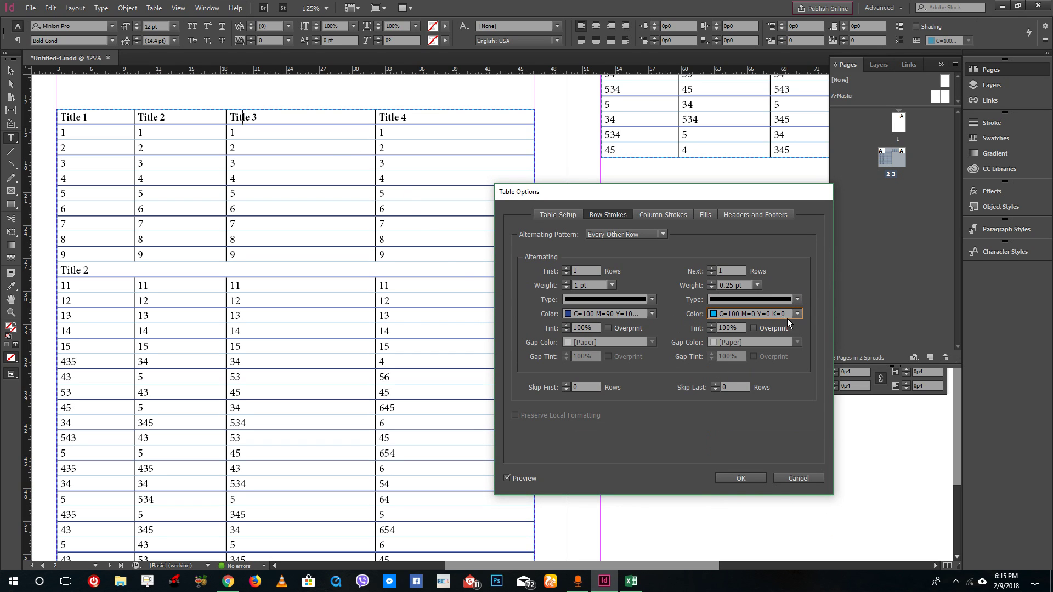
left_click(711, 284)
left_click(711, 283)
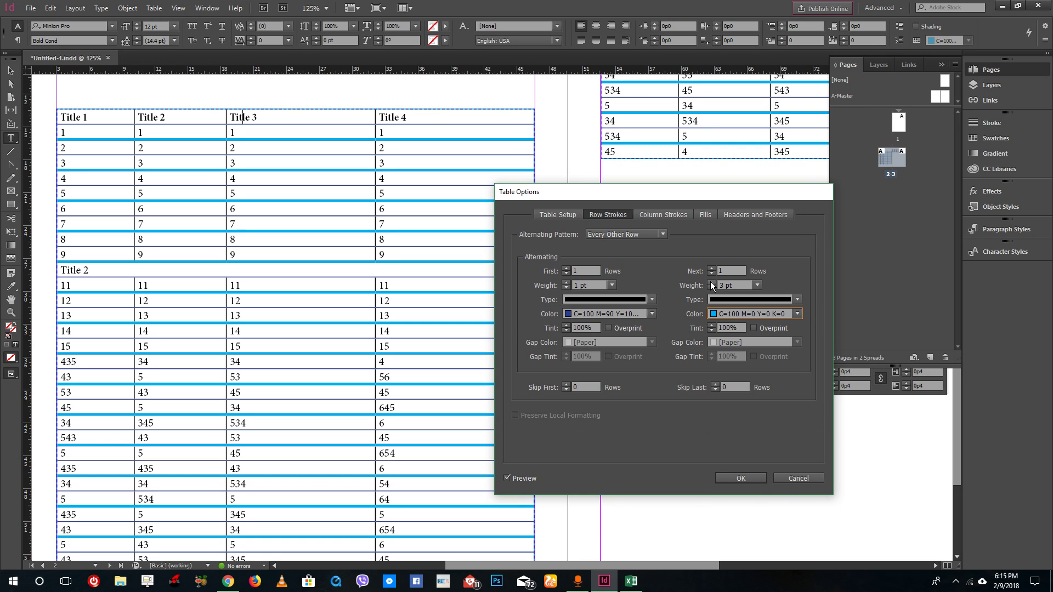
left_click(712, 288)
left_click(712, 288)
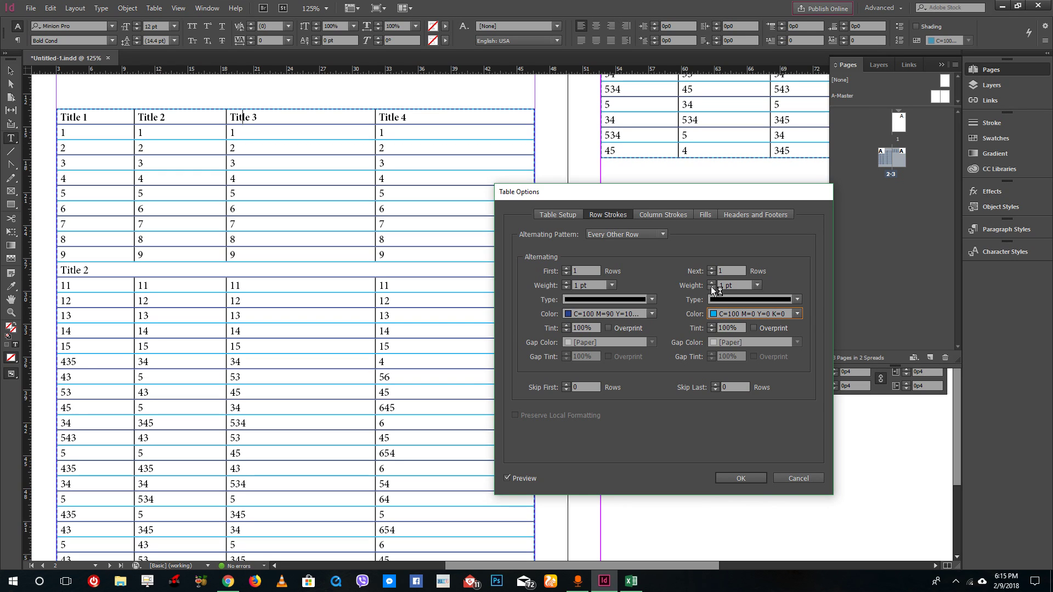
Try skipping the first rows, then return Skip First to 0
left_click(567, 384)
left_click(568, 384)
left_click(567, 384)
left_click(567, 389)
left_click(565, 390)
left_click(565, 390)
left_click(626, 303)
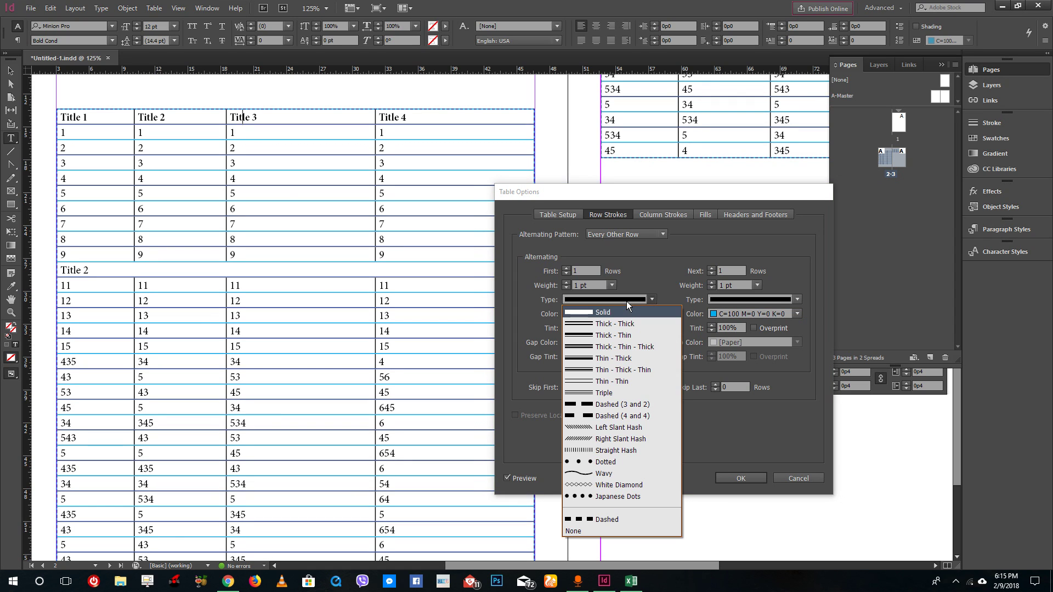
left_click(661, 273)
Turn alternating row strokes off, then back to Every Other Row
left_click(648, 237)
left_click(605, 246)
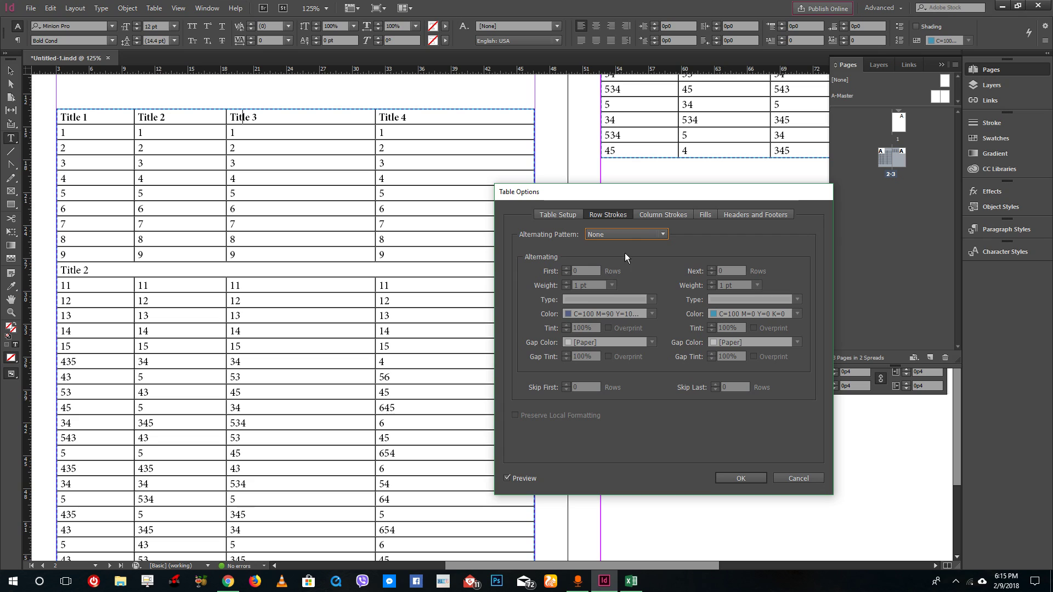
left_click(629, 236)
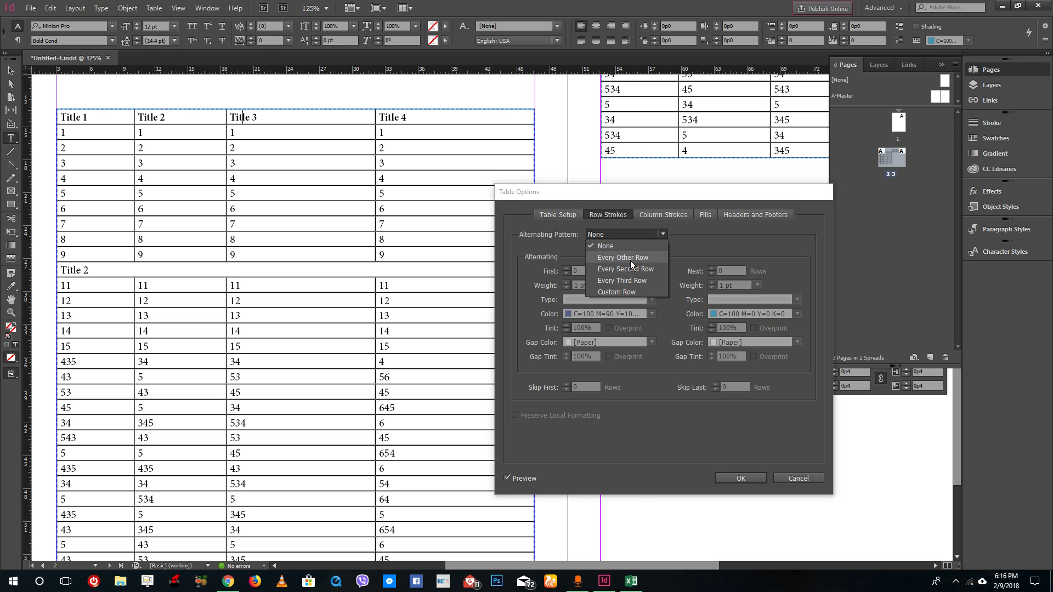
left_click(630, 261)
Set both first and next row stroke colours to [None]
left_click(653, 300)
left_click(654, 307)
left_click(652, 314)
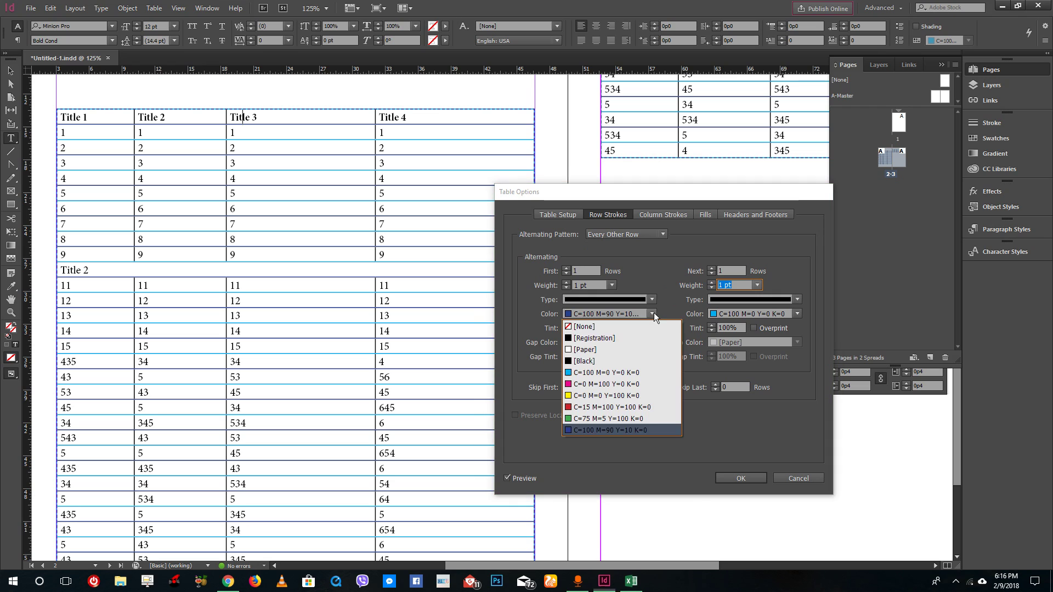
left_click(631, 328)
left_click(797, 314)
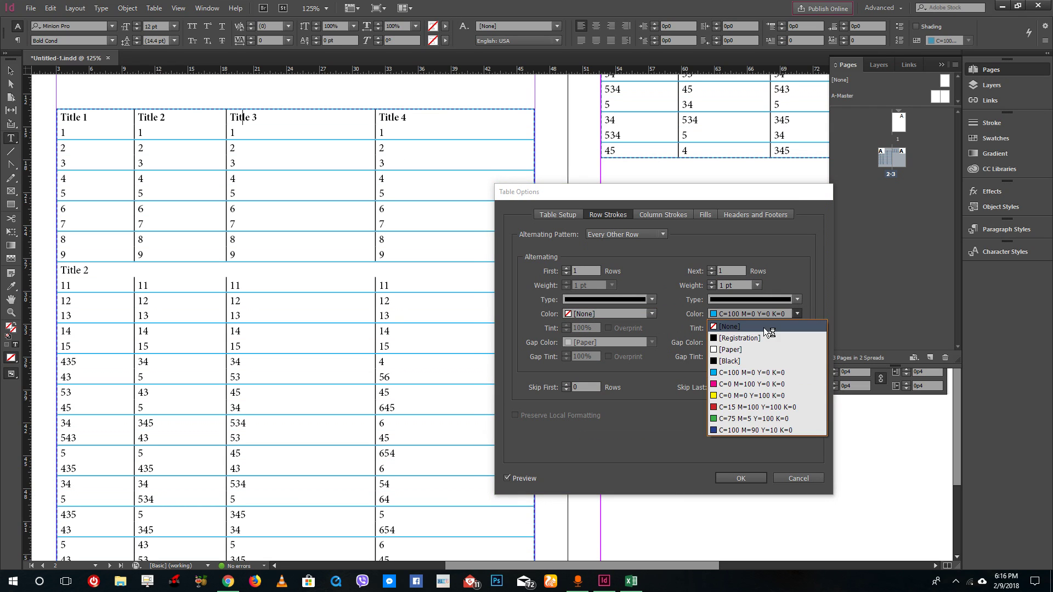
left_click(762, 328)
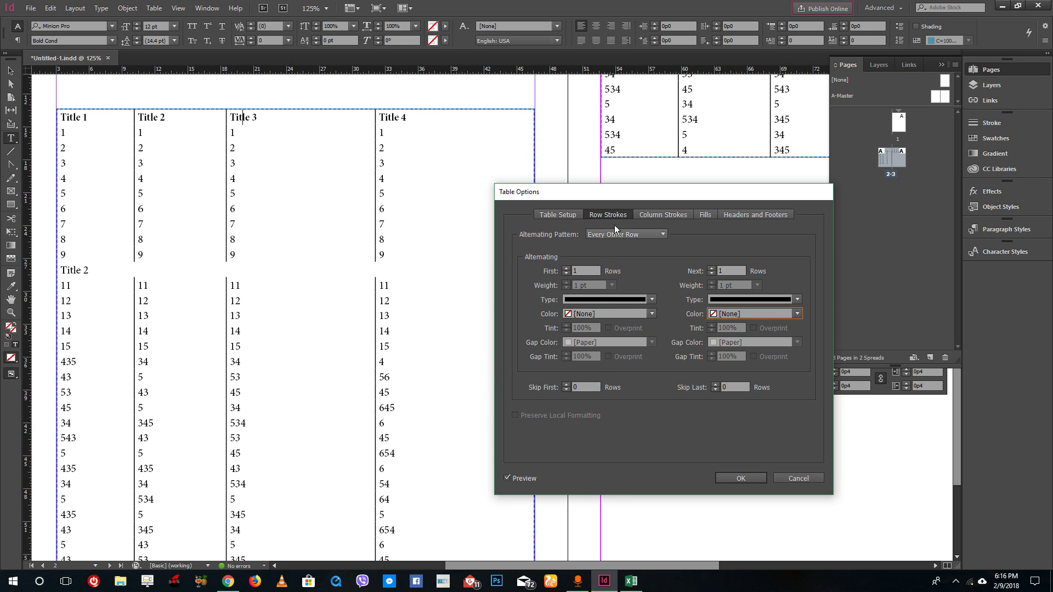
left_click(676, 214)
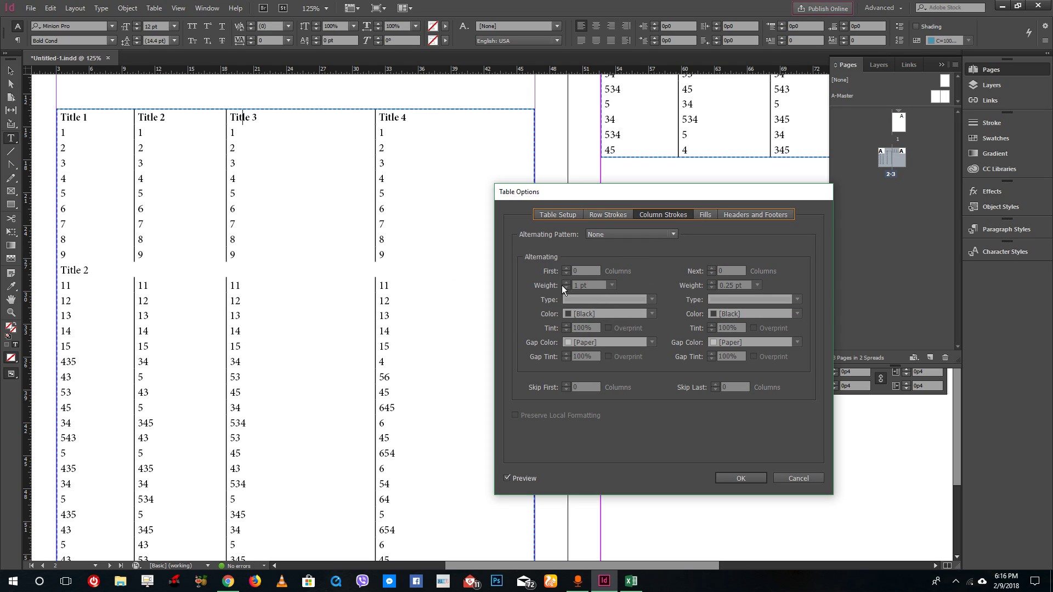
Keep the dashed border type but set the table border colour to [None]
left_click(560, 213)
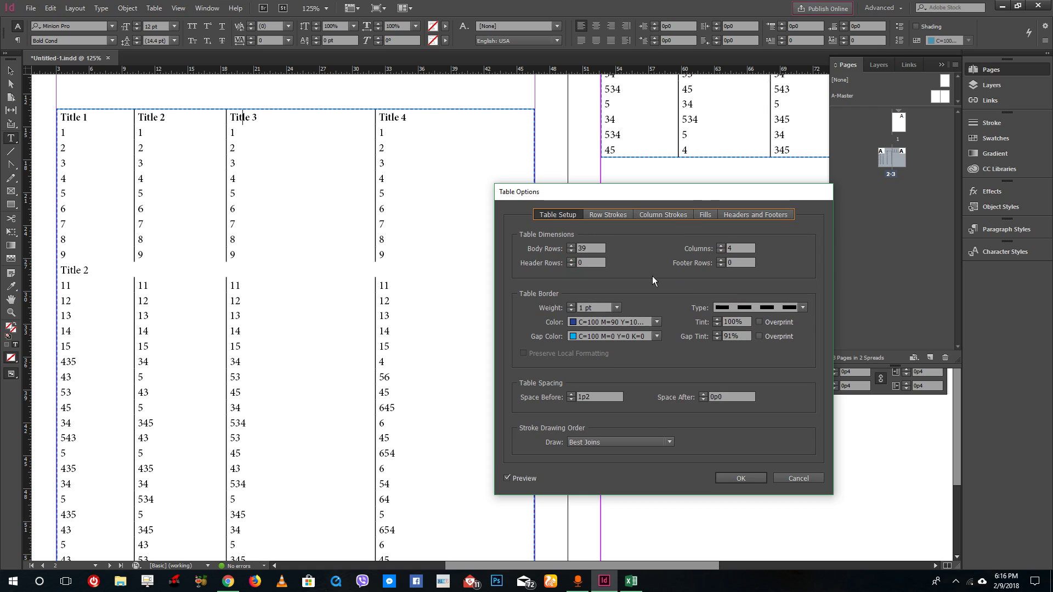
left_click(742, 310)
left_click(735, 412)
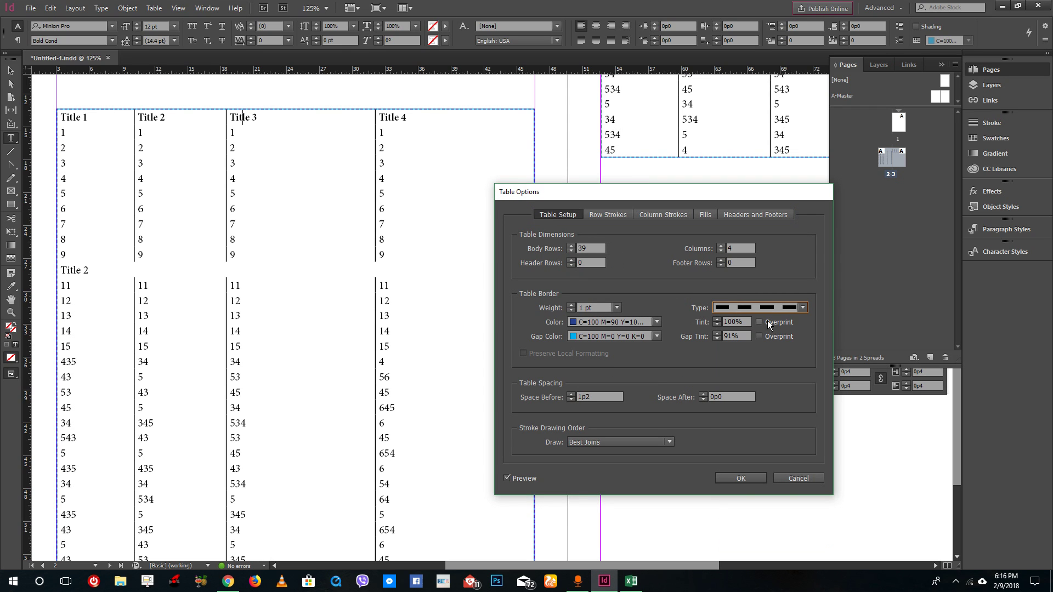
left_click(787, 308)
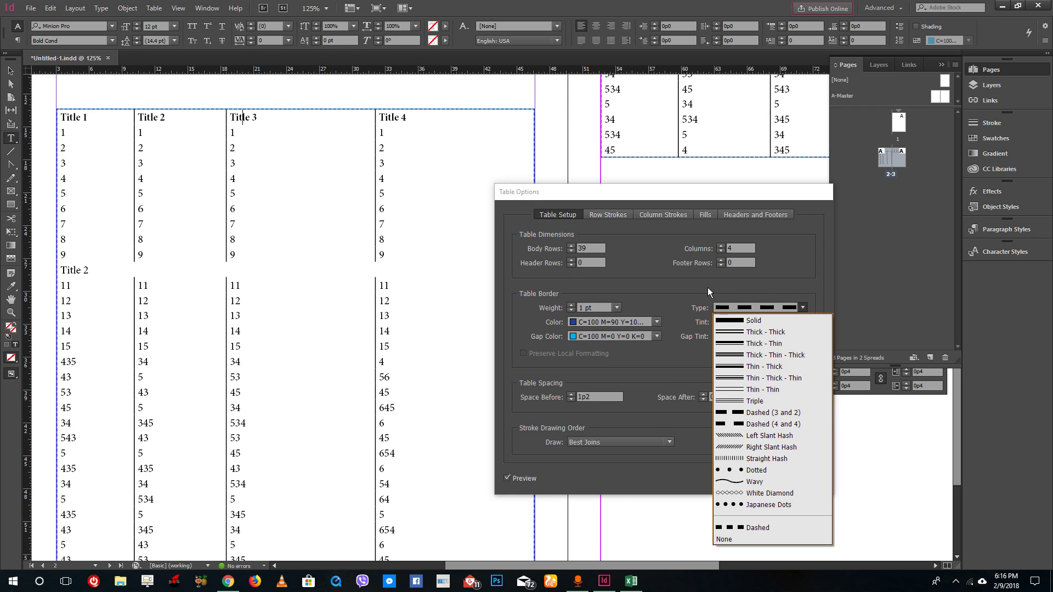
left_click(735, 412)
left_click(590, 325)
left_click(588, 334)
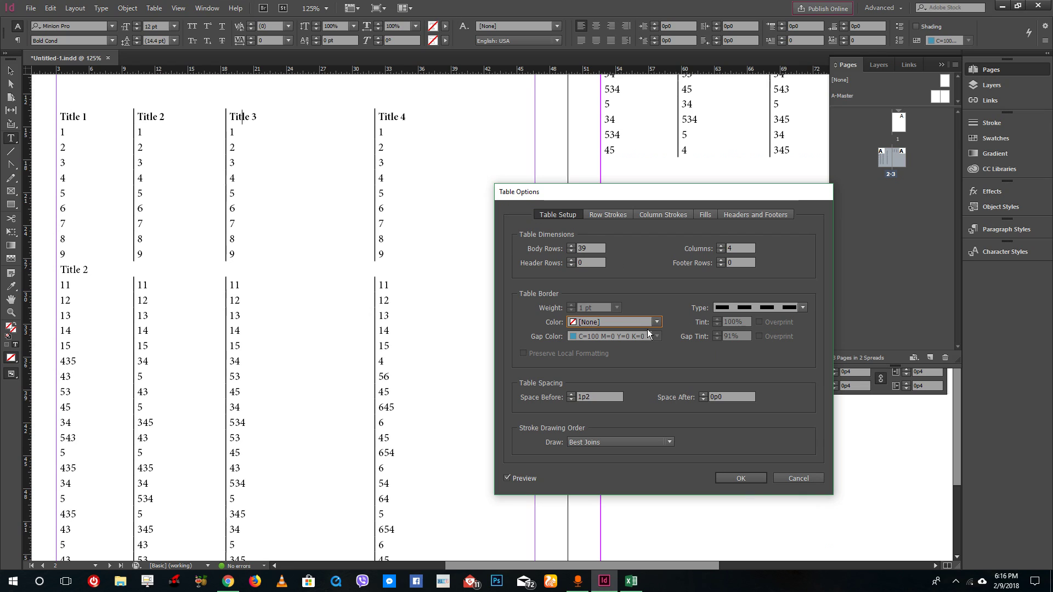
left_click(613, 216)
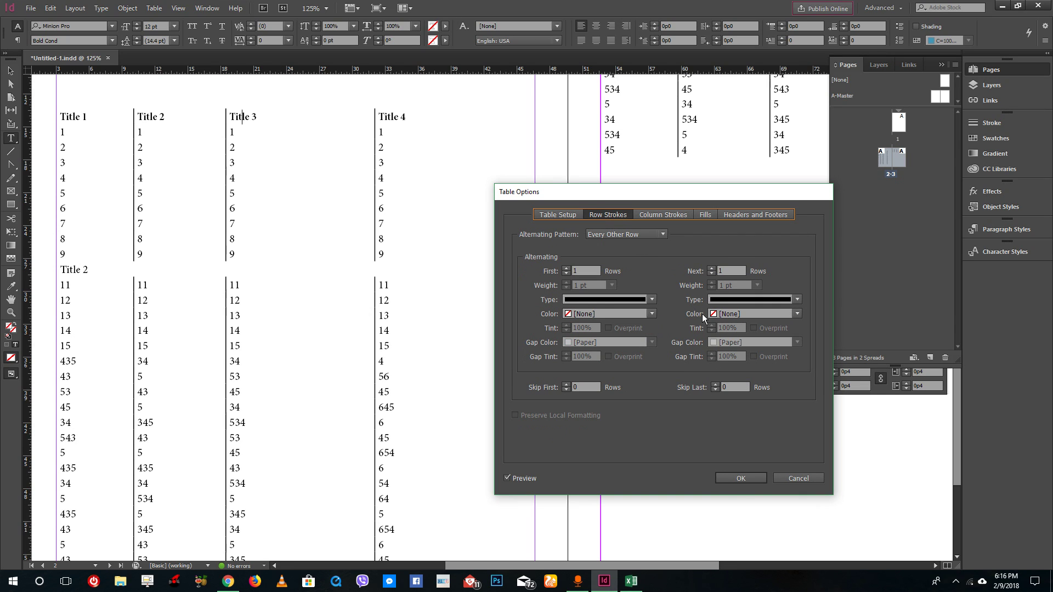
Set column strokes to Every Other Column with the first colour [None]
left_click(669, 216)
left_click(623, 233)
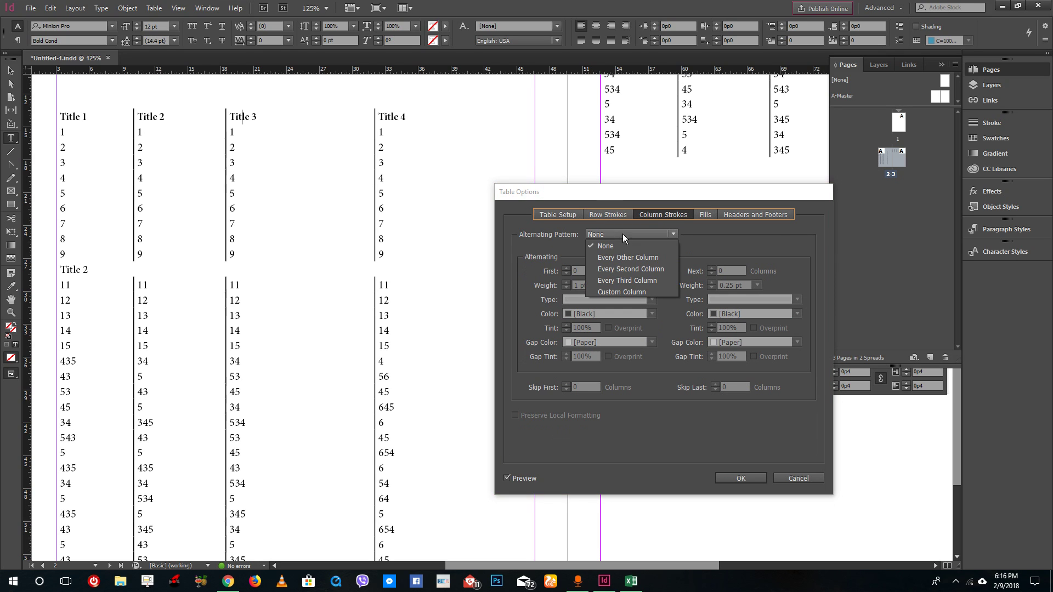
left_click(623, 254)
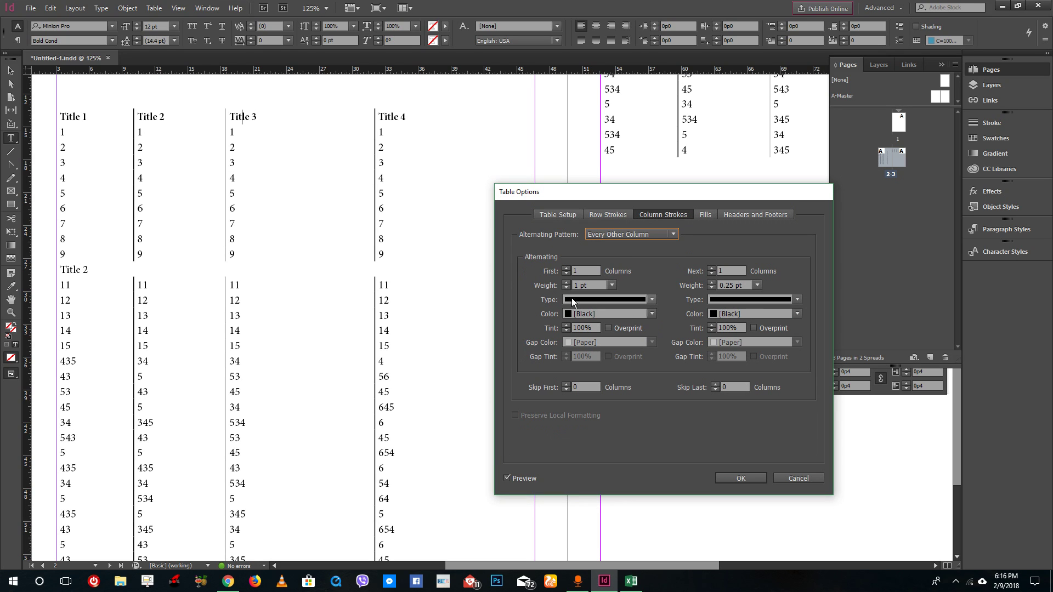
left_click(634, 300)
left_click(680, 295)
left_click(628, 314)
left_click(624, 326)
Keep the next column strokes solid and set their colour to [None]
left_click(753, 300)
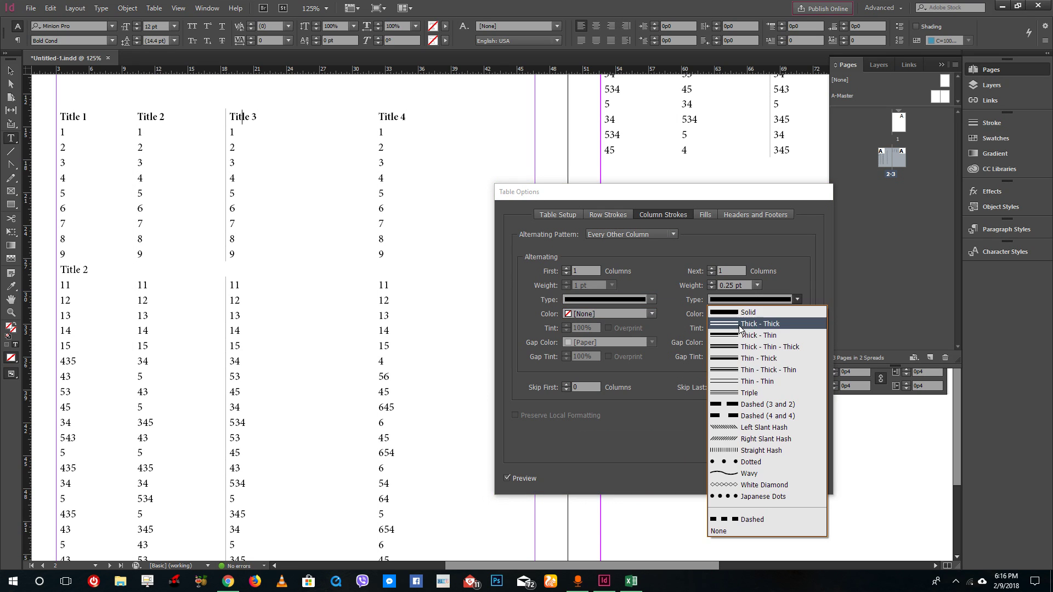
left_click(746, 301)
left_click(752, 299)
left_click(779, 312)
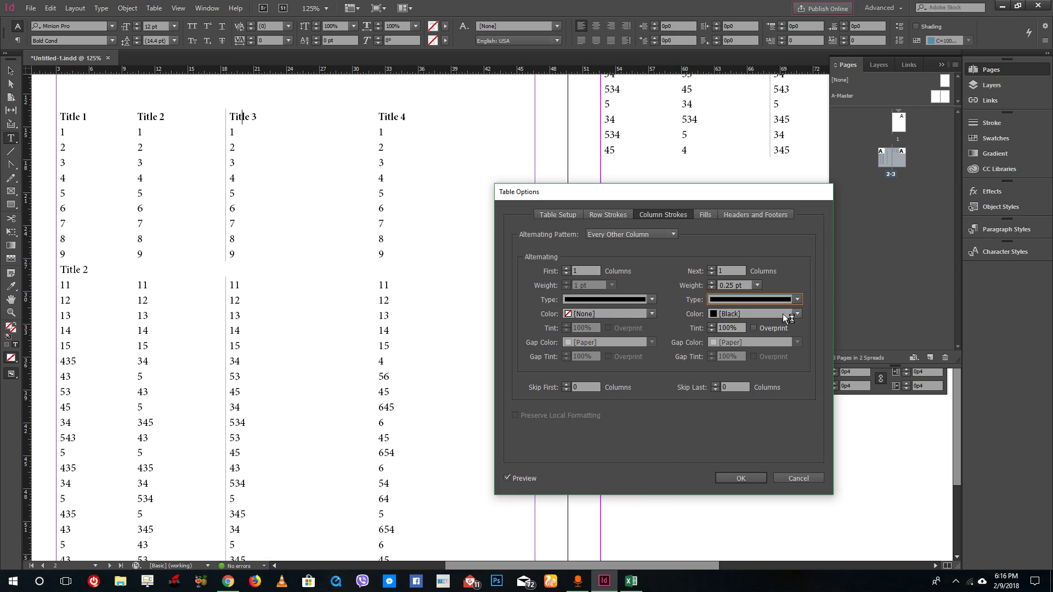
left_click(783, 314)
left_click(759, 326)
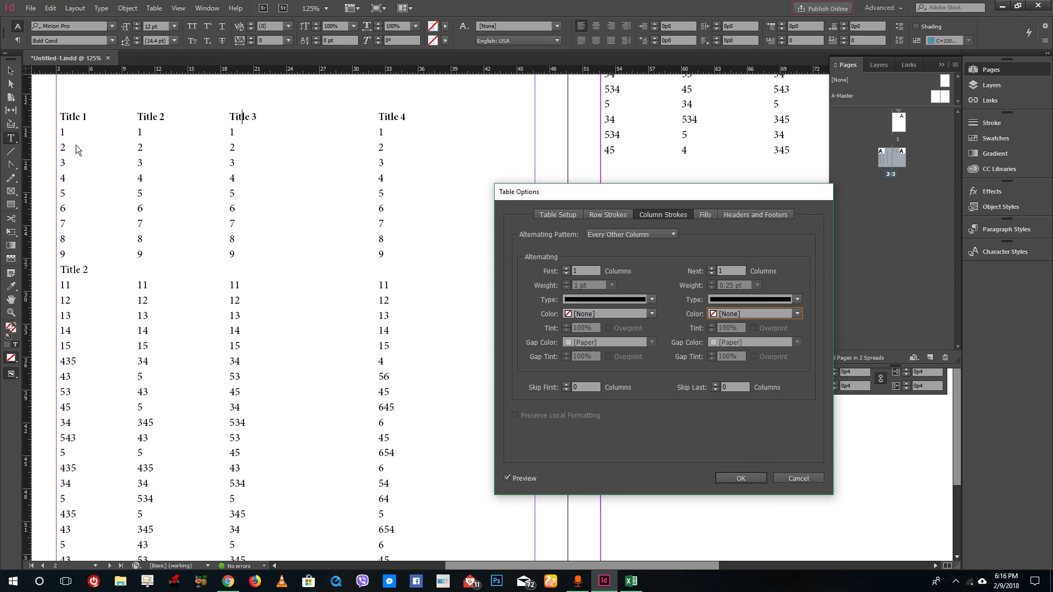
left_click(711, 214)
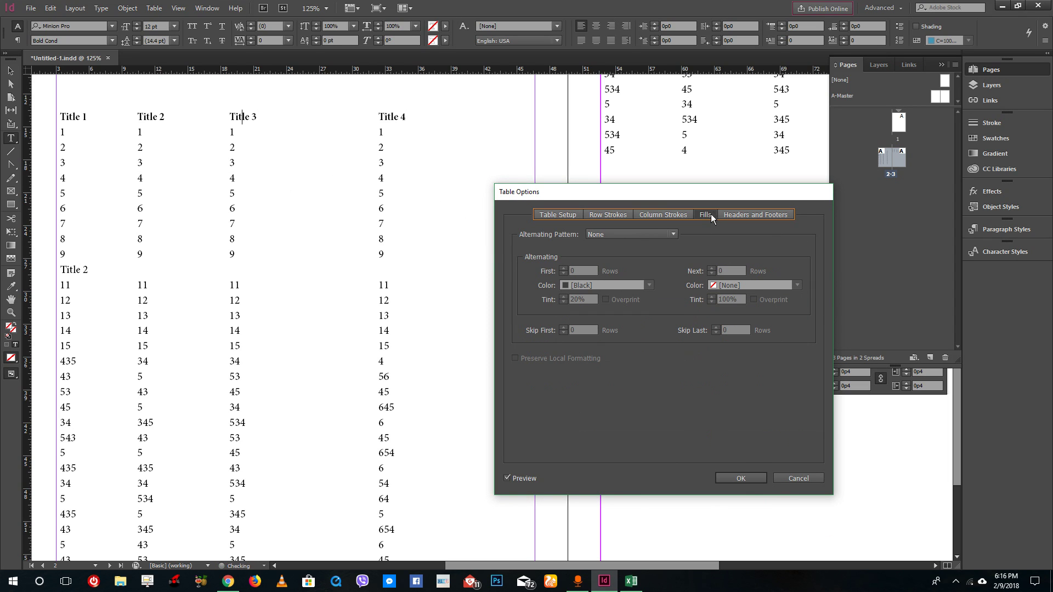
Fill every other row, first rows yellow and next rows green at 20% tint
left_click(608, 235)
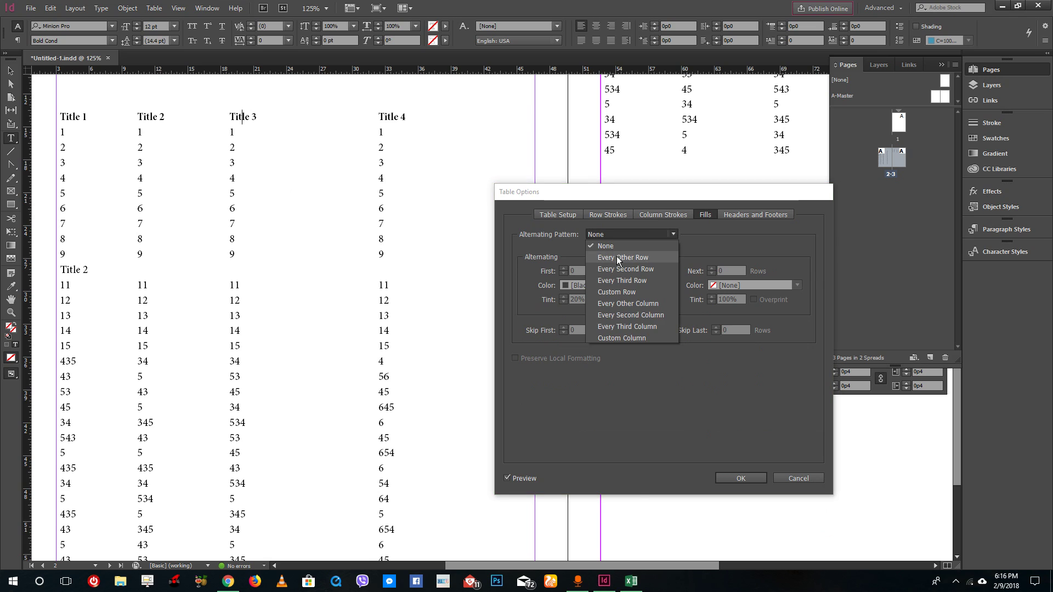
left_click(617, 255)
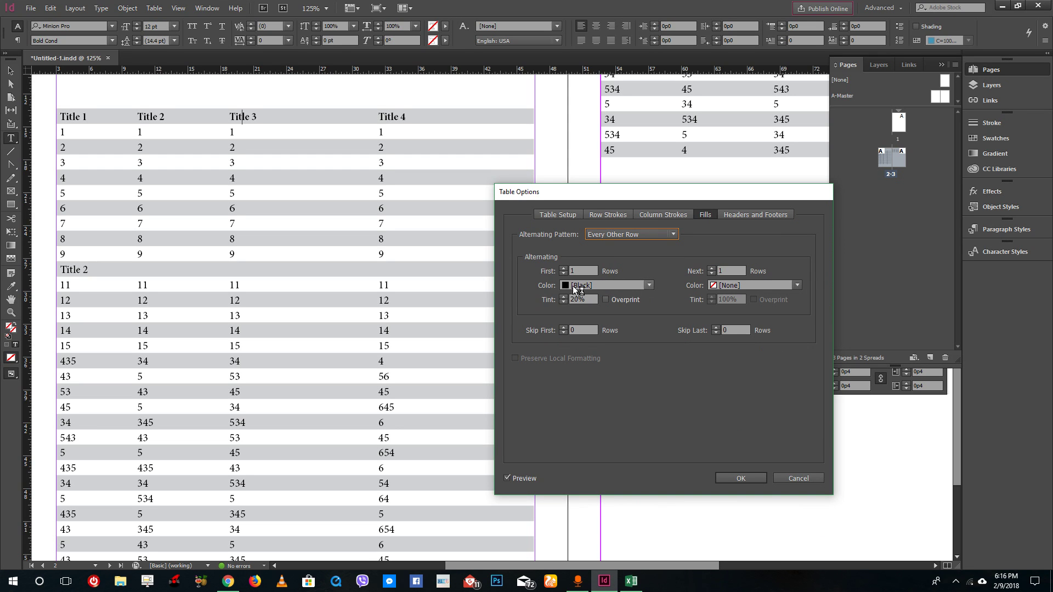
left_click(635, 286)
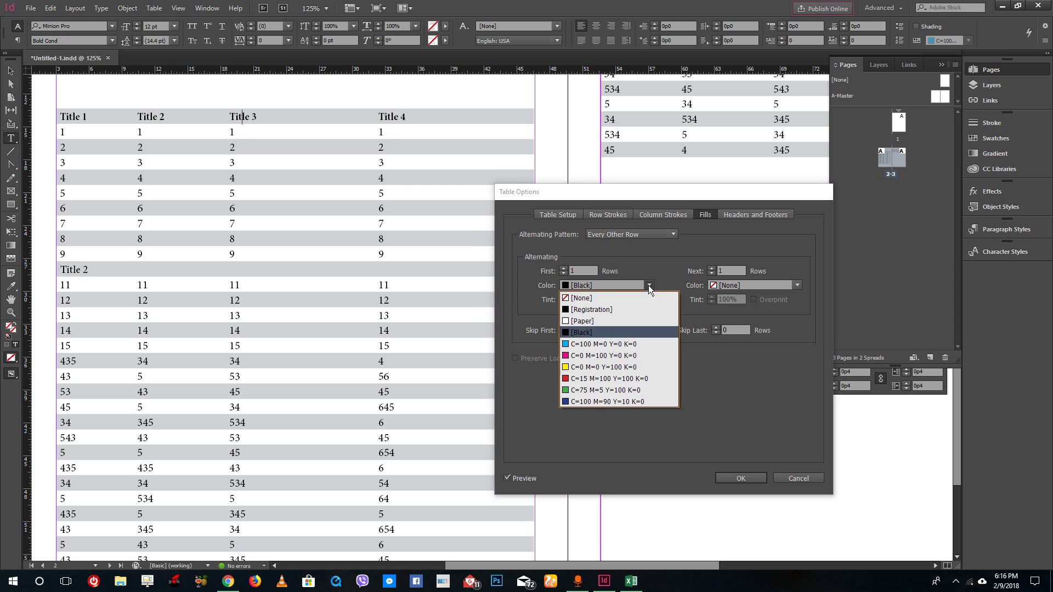
left_click(593, 368)
left_click(798, 285)
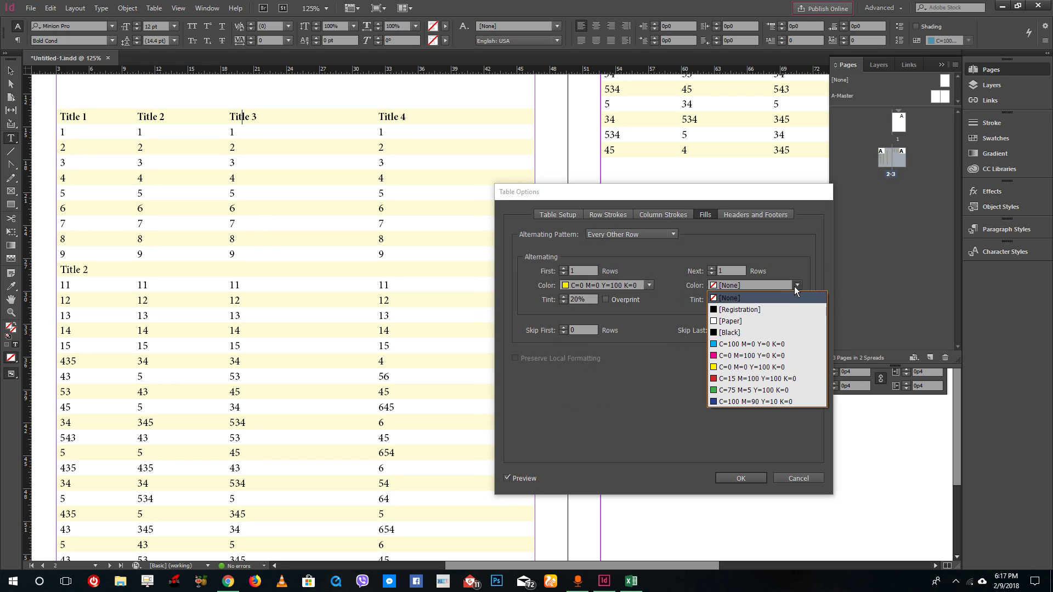
left_click(737, 392)
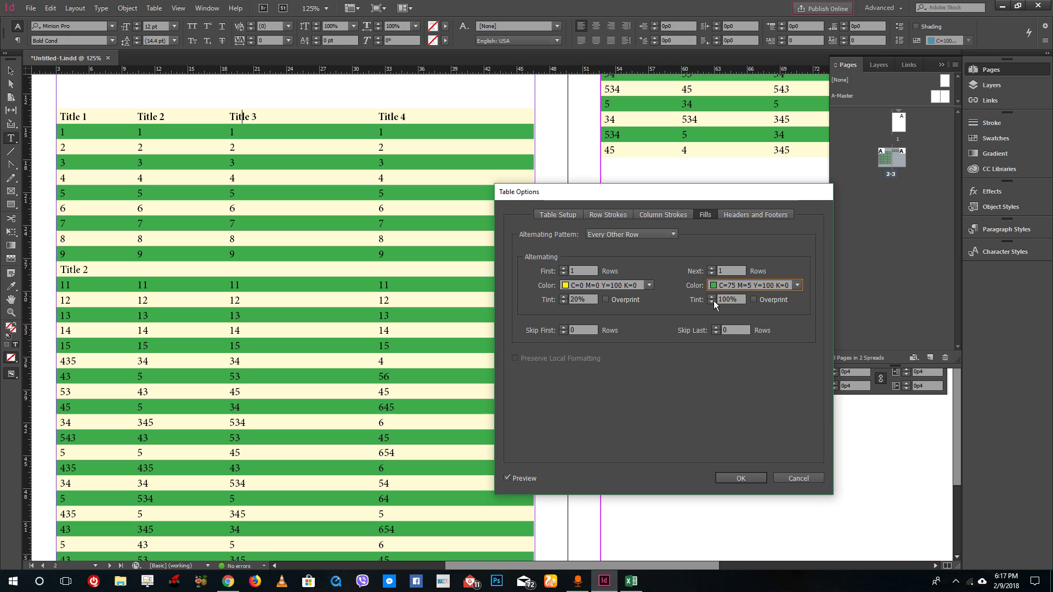
key("Tab")
type("20")
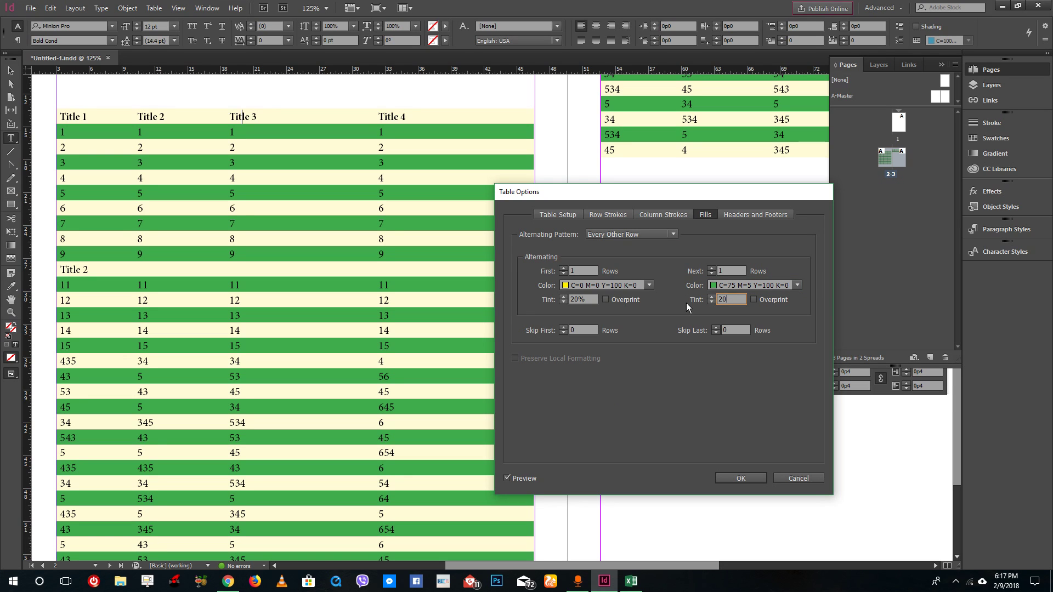
left_click(738, 333)
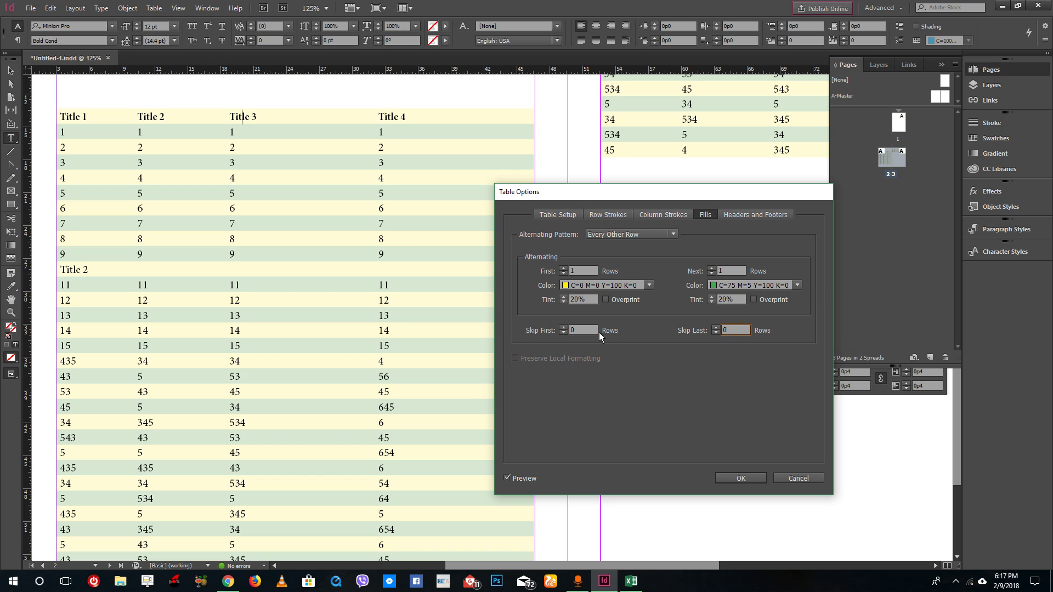
Swap the fills: first rows green C=75 M=5 Y=100 K=0, next rows yellow C=0 M=0 Y=100 K=0
left_click(646, 284)
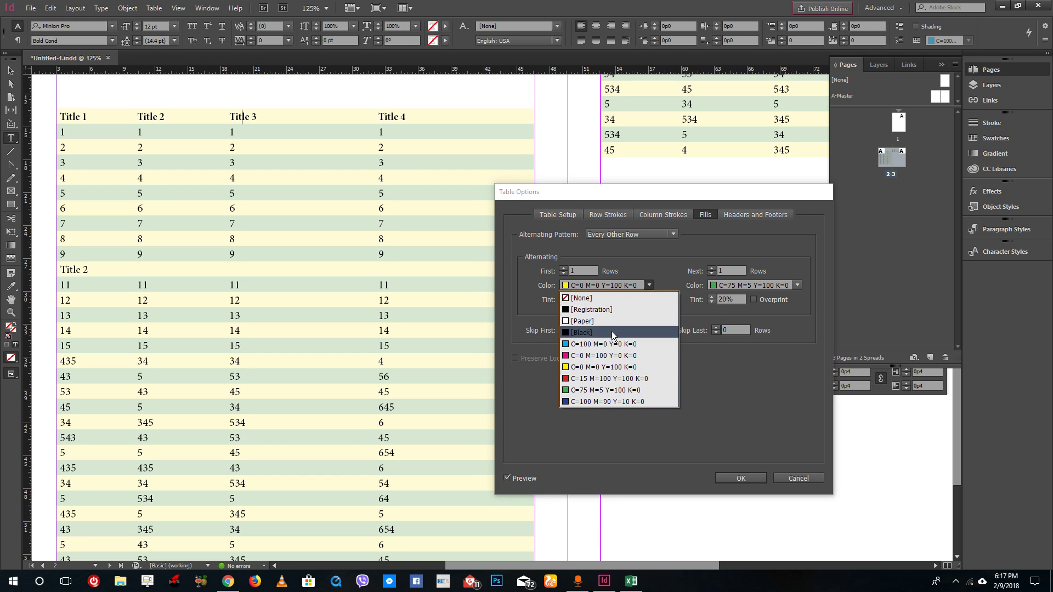
left_click(611, 384)
left_click(790, 285)
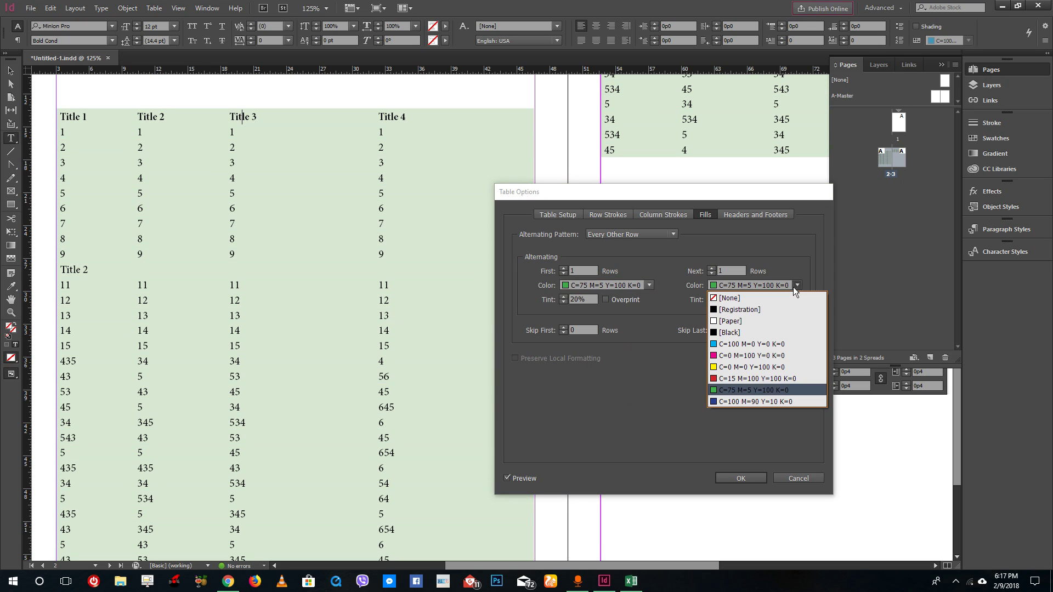
left_click(738, 371)
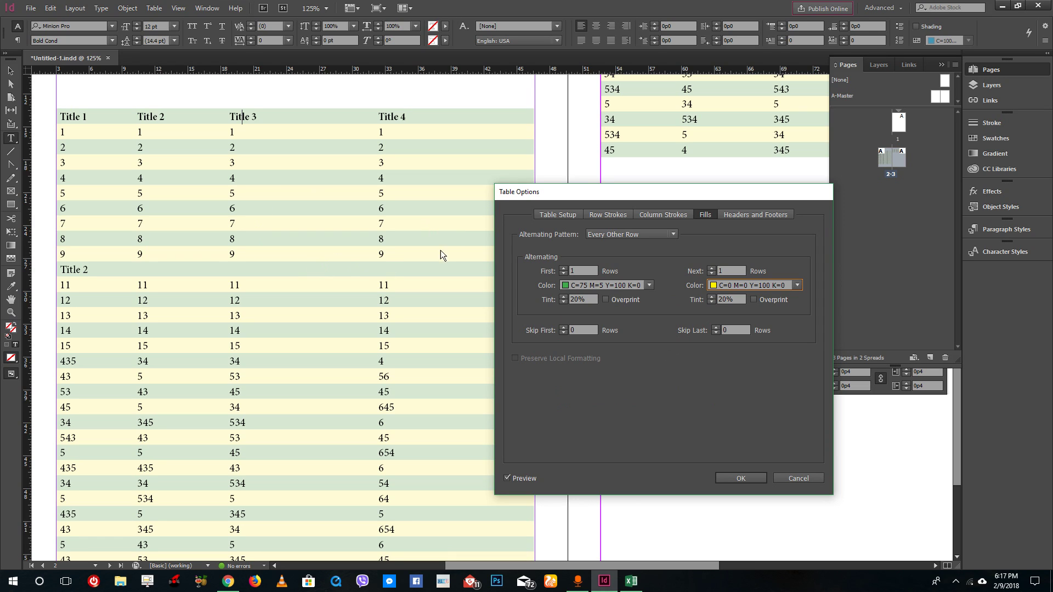
left_click(751, 215)
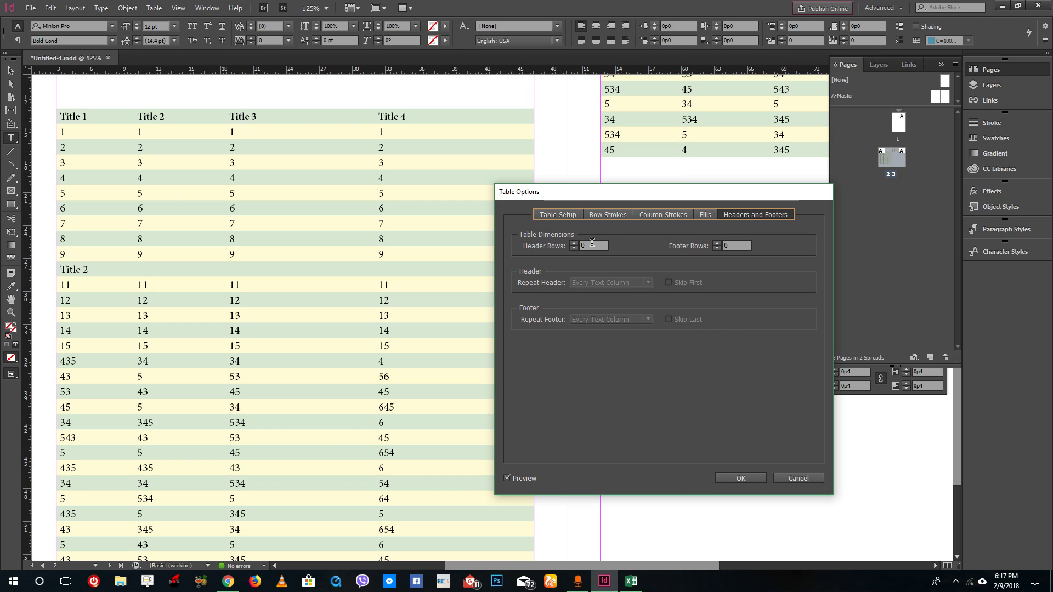
Raise Header Rows to 1, then set it back to 0
left_click(574, 244)
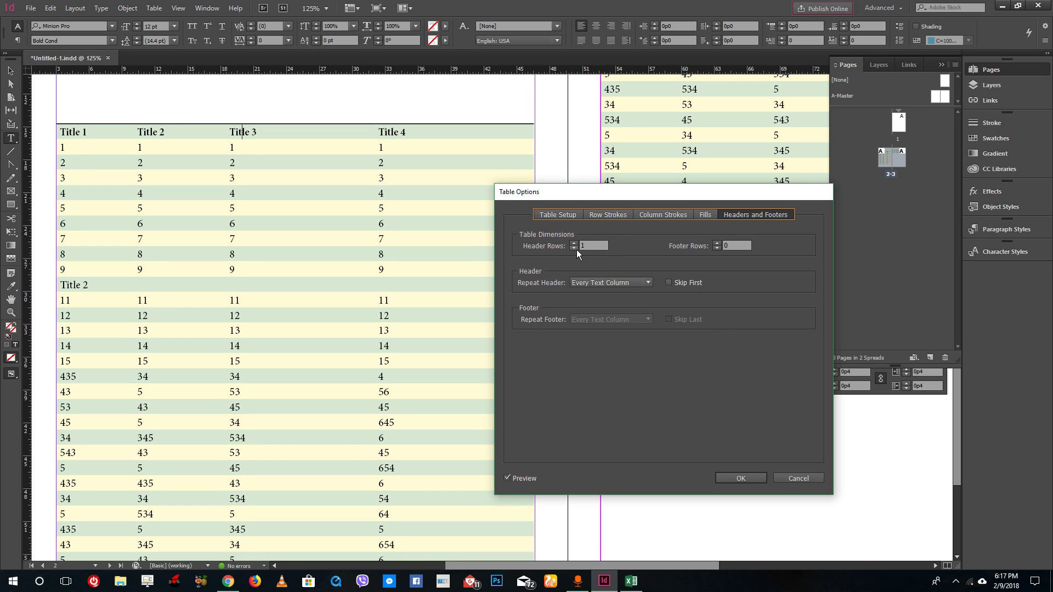
left_click(577, 248)
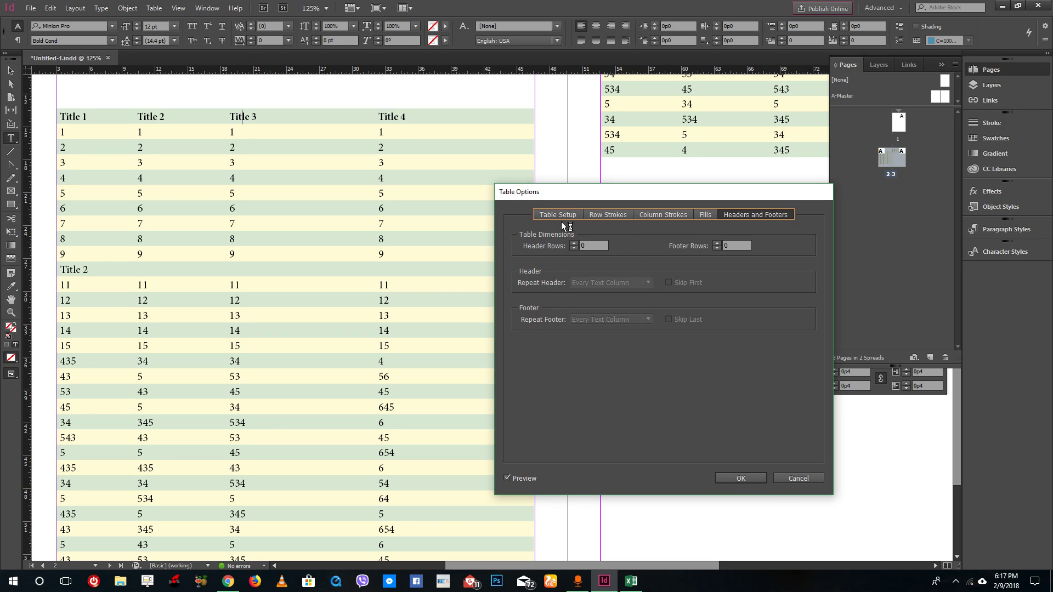
Make both first and next column stroke colours [Paper], keeping them solid
left_click(609, 215)
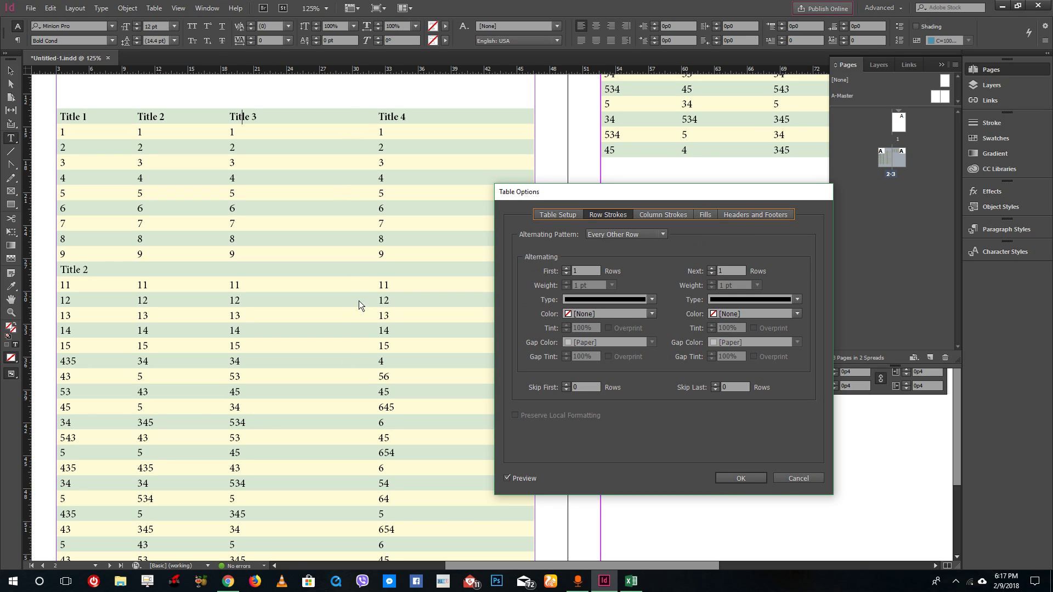
left_click(639, 216)
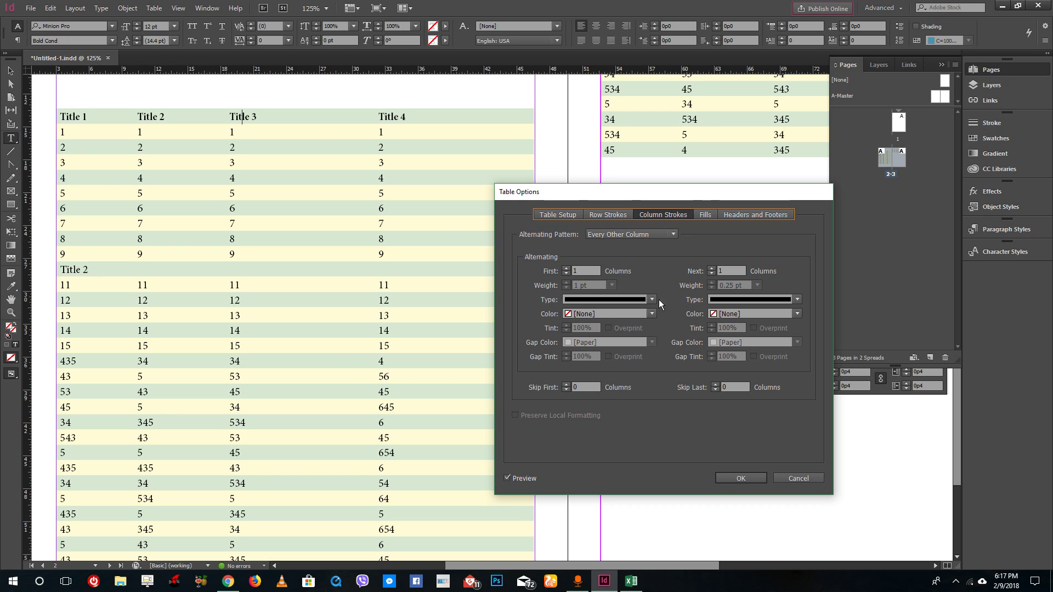
left_click(609, 300)
left_click(603, 311)
left_click(631, 314)
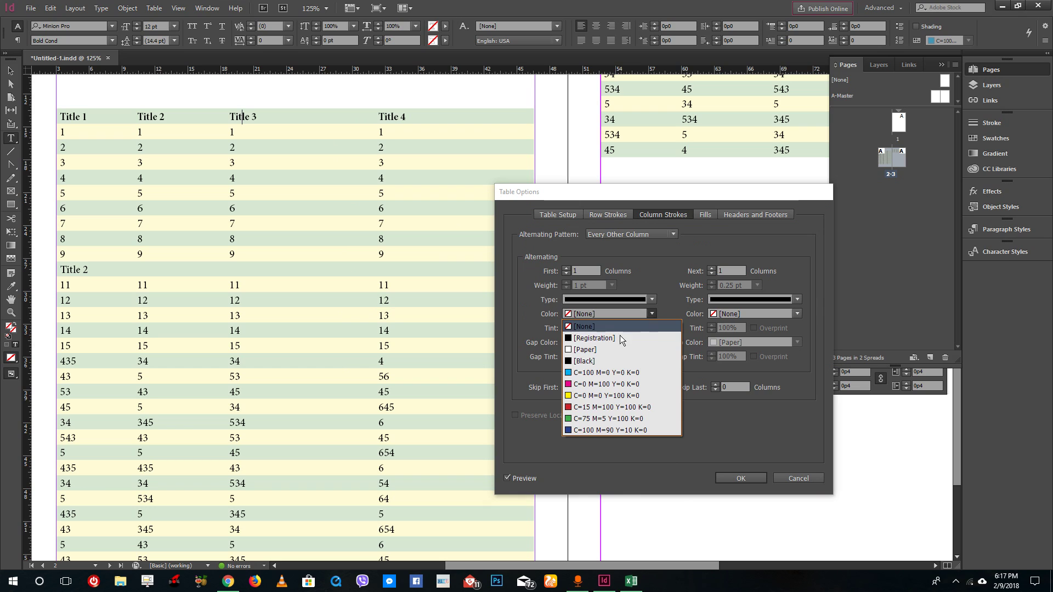
left_click(634, 344)
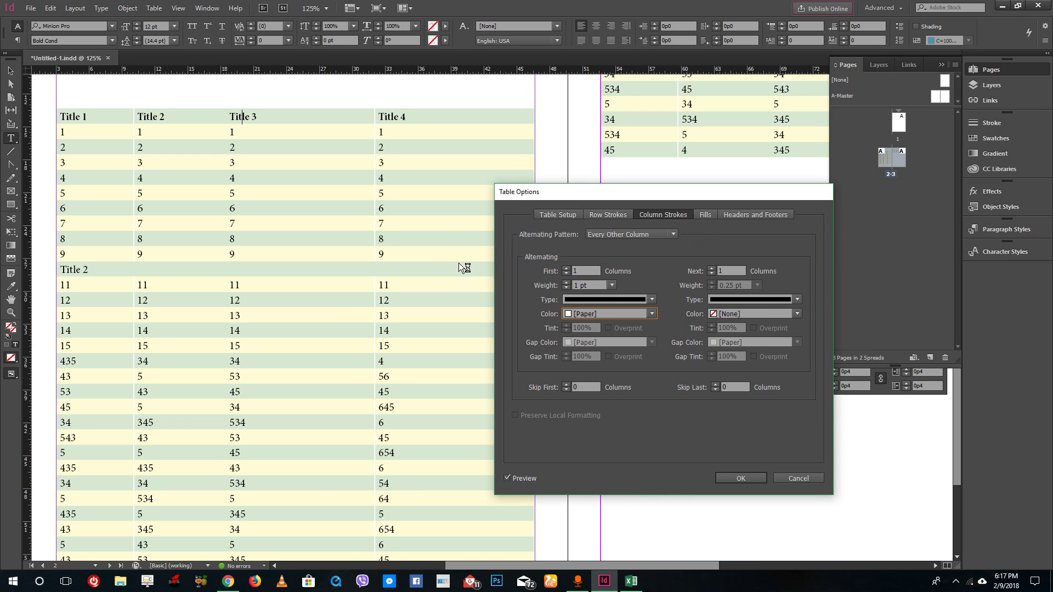
left_click(778, 314)
left_click(740, 350)
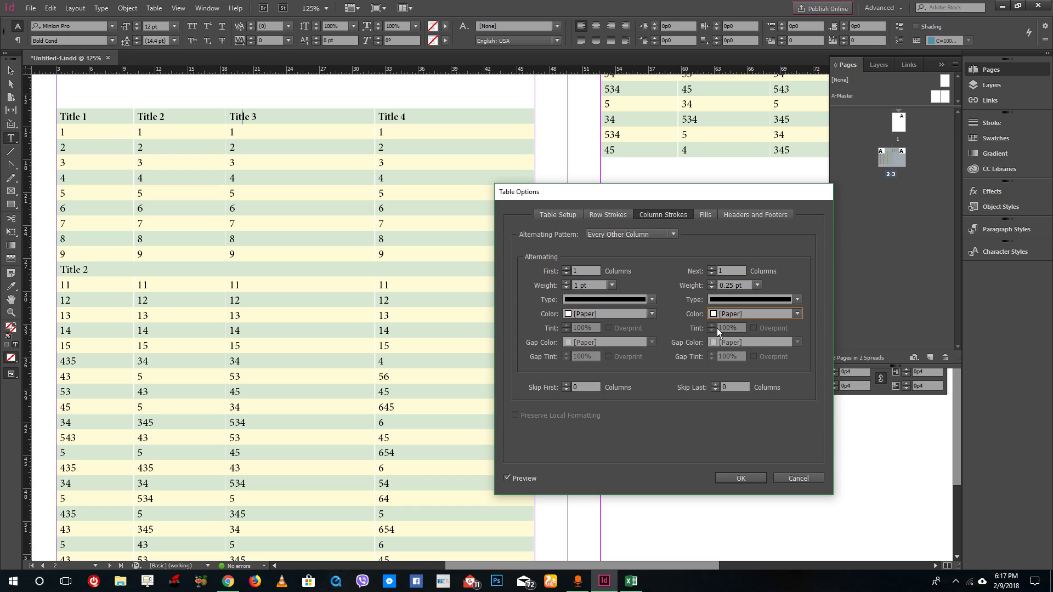
left_click(713, 283)
left_click(712, 283)
left_click(712, 283)
left_click(712, 283)
Reduce the next column stroke weight to 1 pt and apply the Table Options
left_click(712, 288)
left_click(712, 287)
left_click(740, 478)
View the pages at 100% and select the Title row cells
key("ctrl+alt+0")
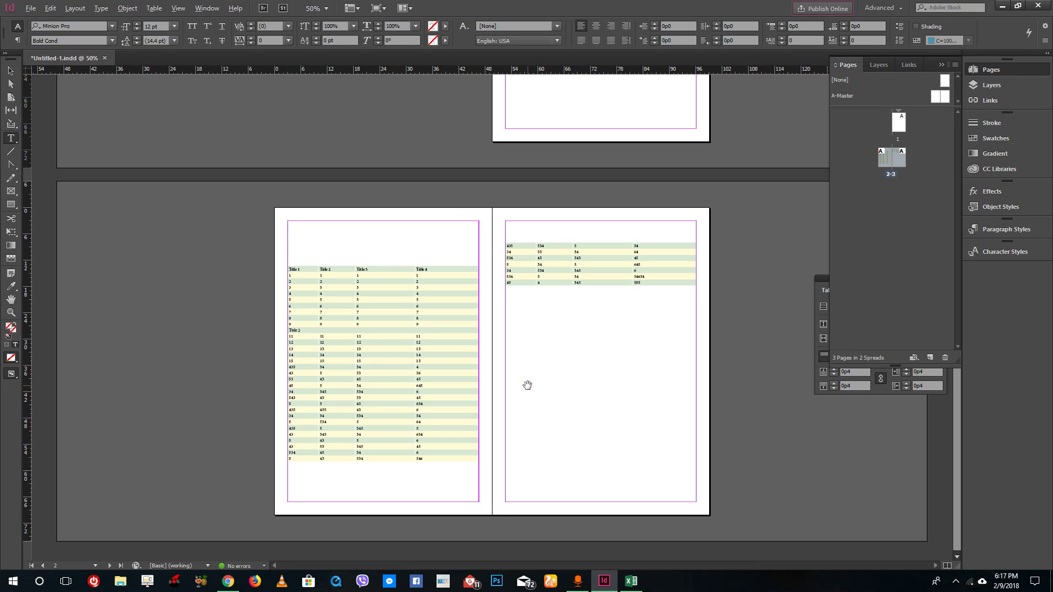
key("ctrl+1")
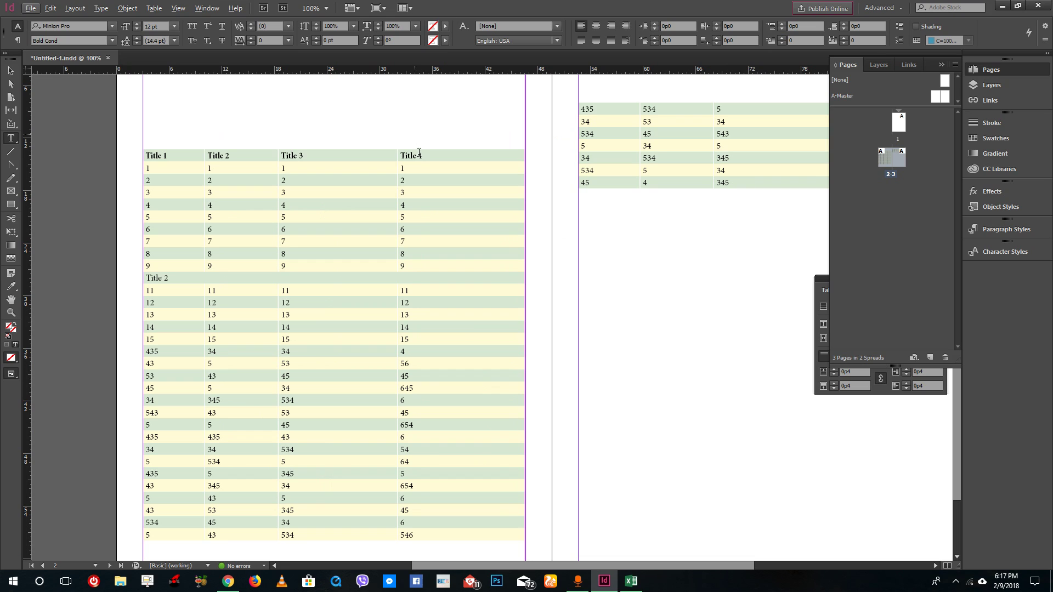
left_click_drag(415, 155, 209, 159)
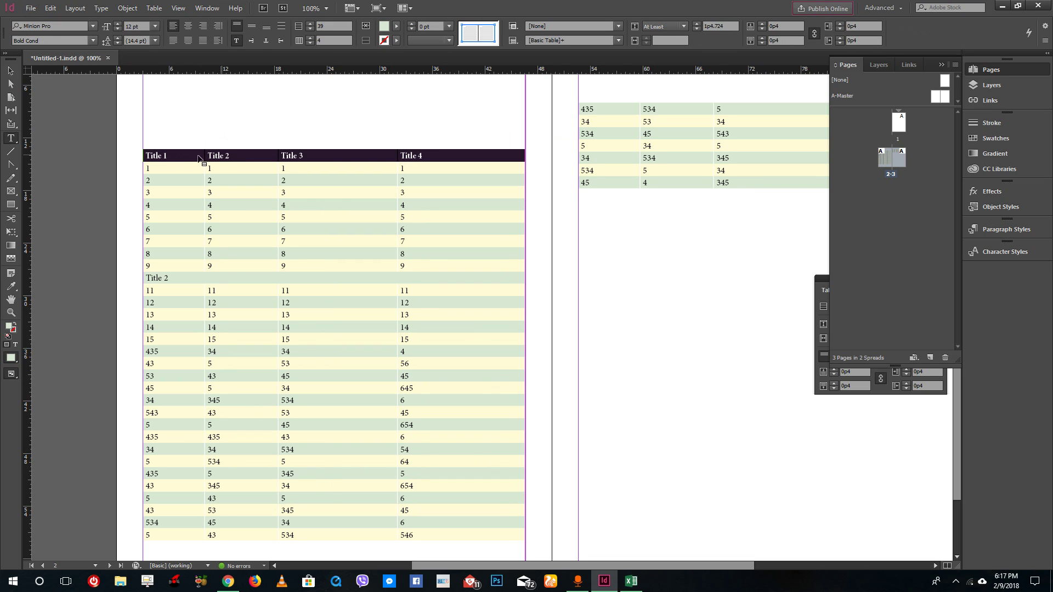
Convert the Title 1–Title 4 row into a header row that repeats above the continued table
left_click_drag(518, 159, 181, 160)
left_click(152, 8)
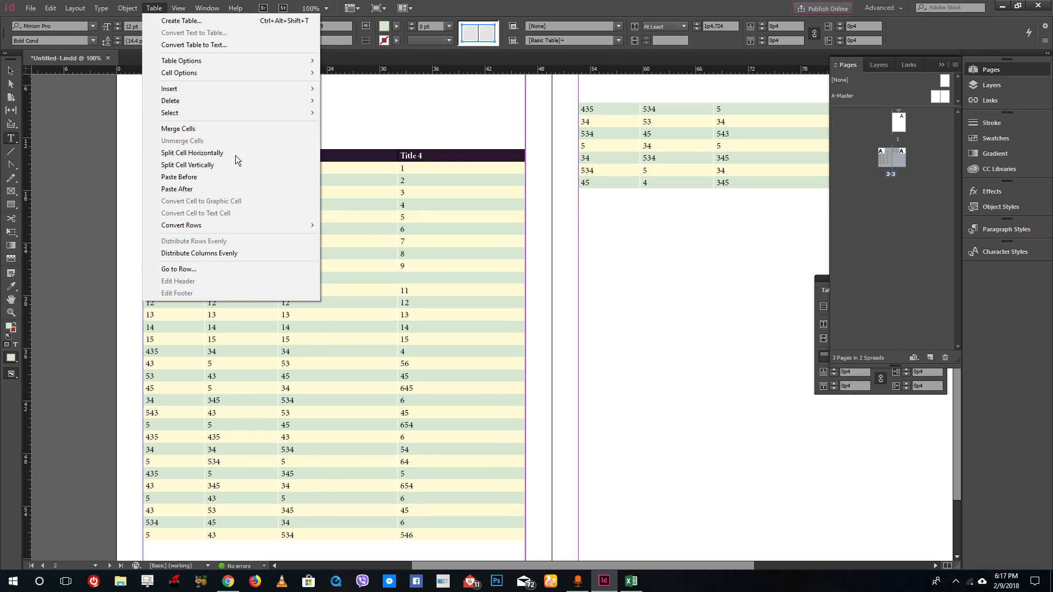
mouse_move(246, 225)
left_click(351, 226)
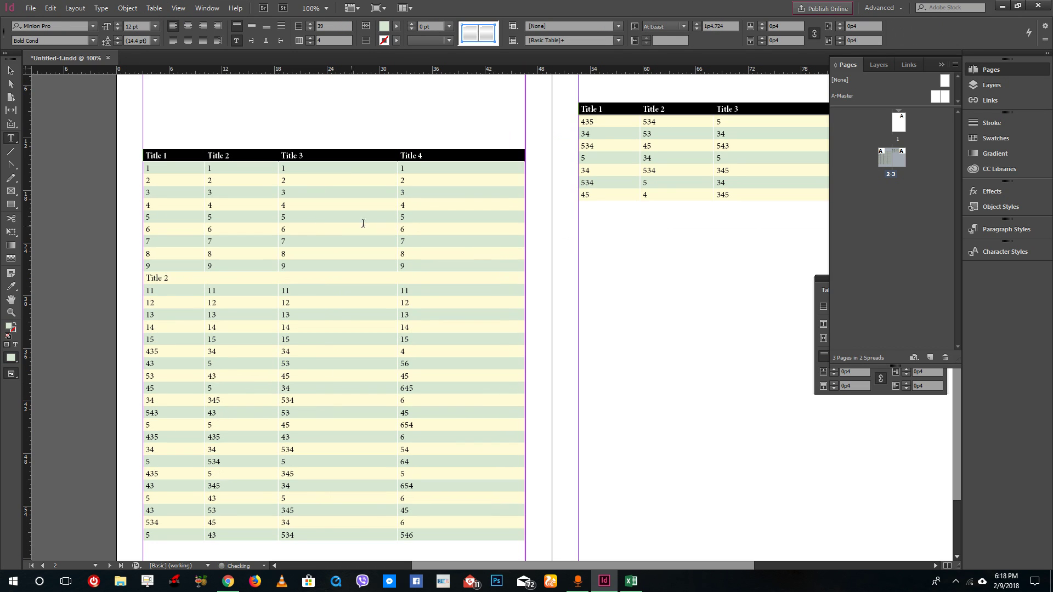
left_click(471, 209)
left_click_drag(434, 155, 175, 155)
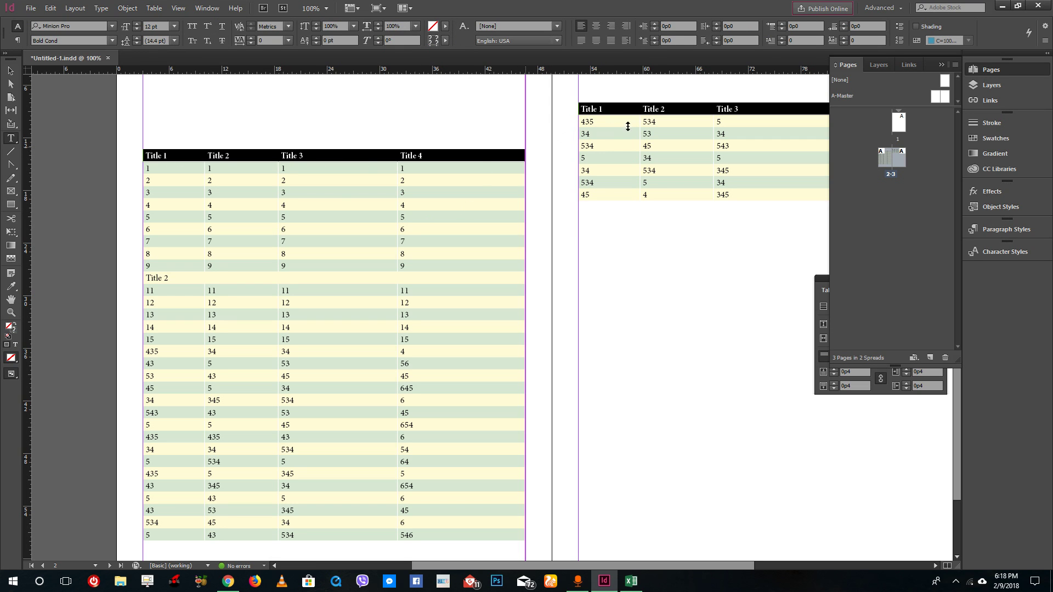
left_click(655, 119)
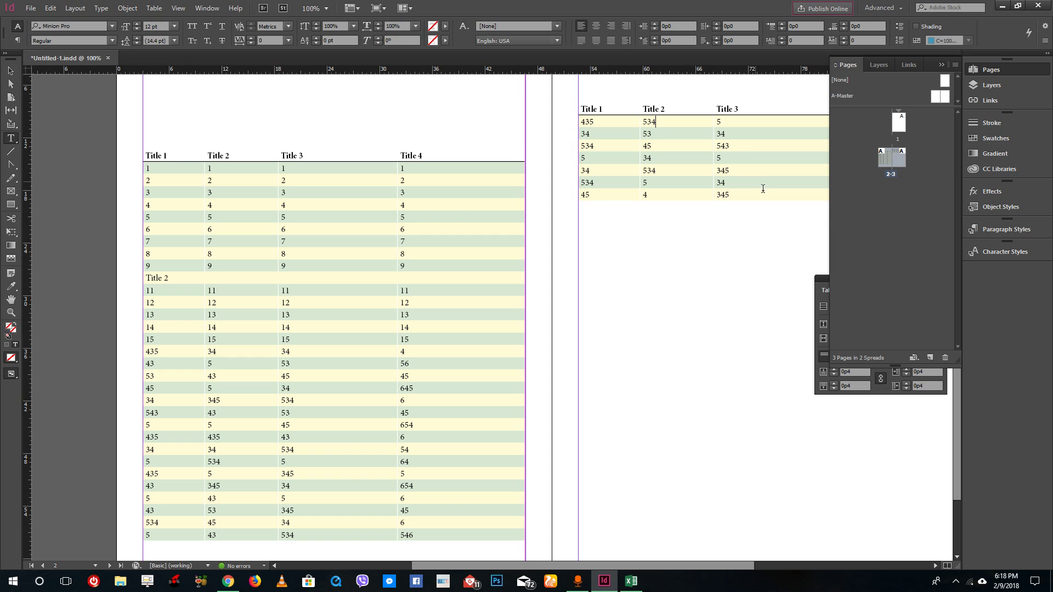
scroll(577, 387, "down", 3)
scroll(577, 387, "up", 3)
scroll(579, 388, "up", 3)
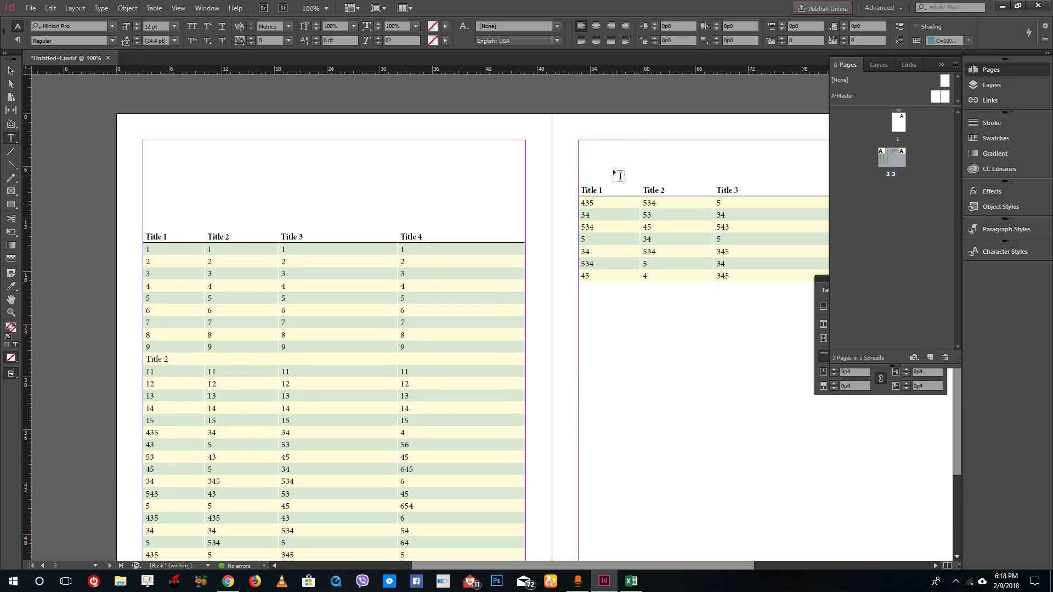